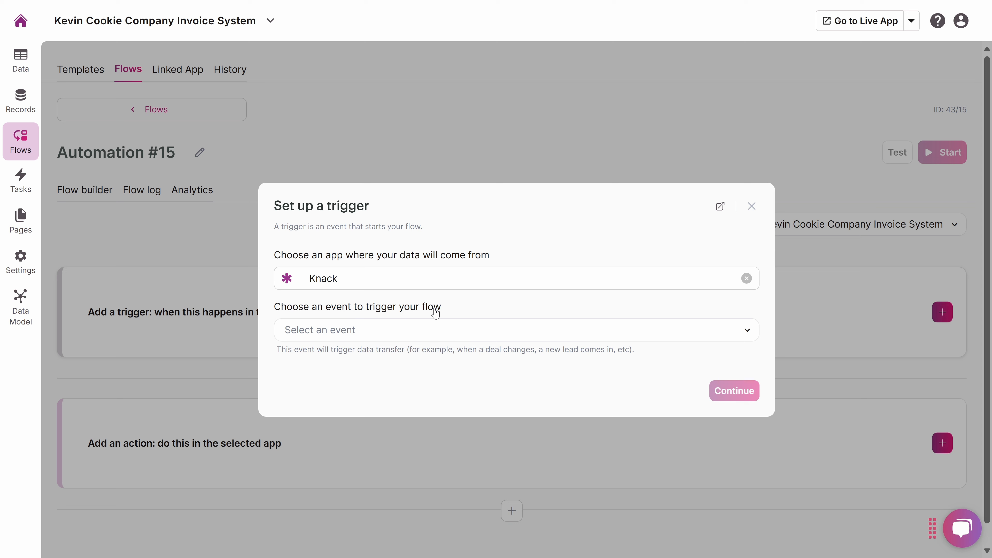
Set up the Knack trigger with the Record Created event, the second Kevin Cookie Company Invoice System connection and the Invoices table.
{"action": "left_click", "coordinate": [448, 330]}
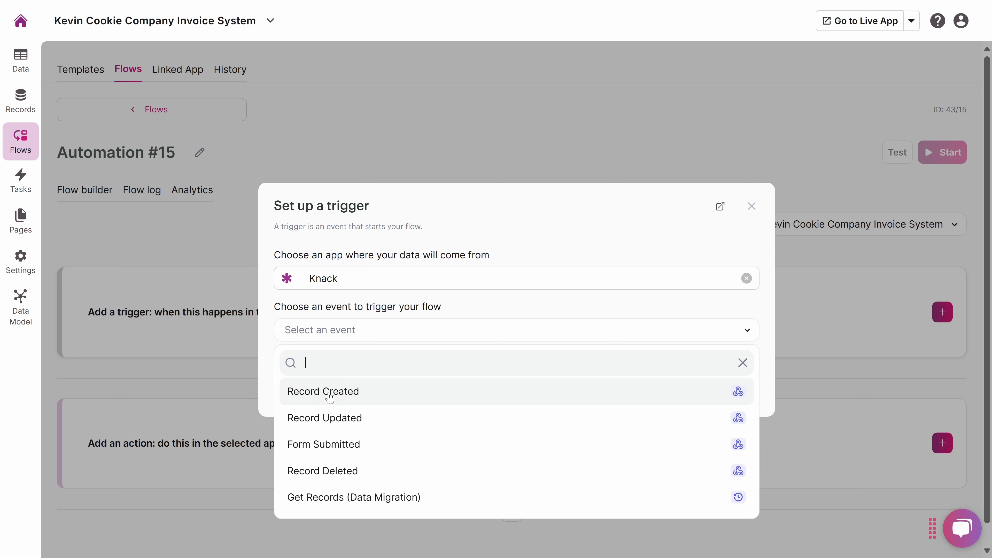
{"action": "left_click", "coordinate": [357, 392]}
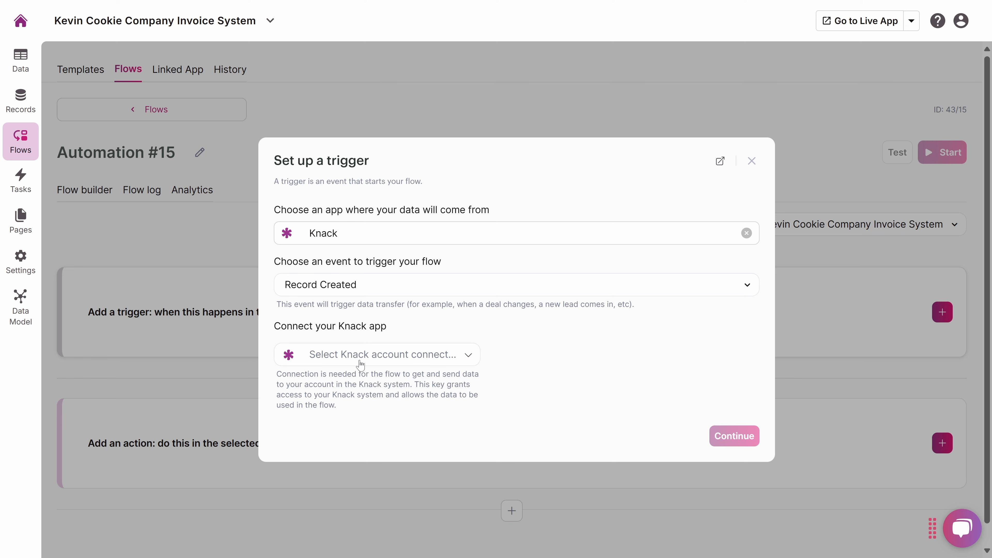
{"action": "left_click", "coordinate": [361, 352]}
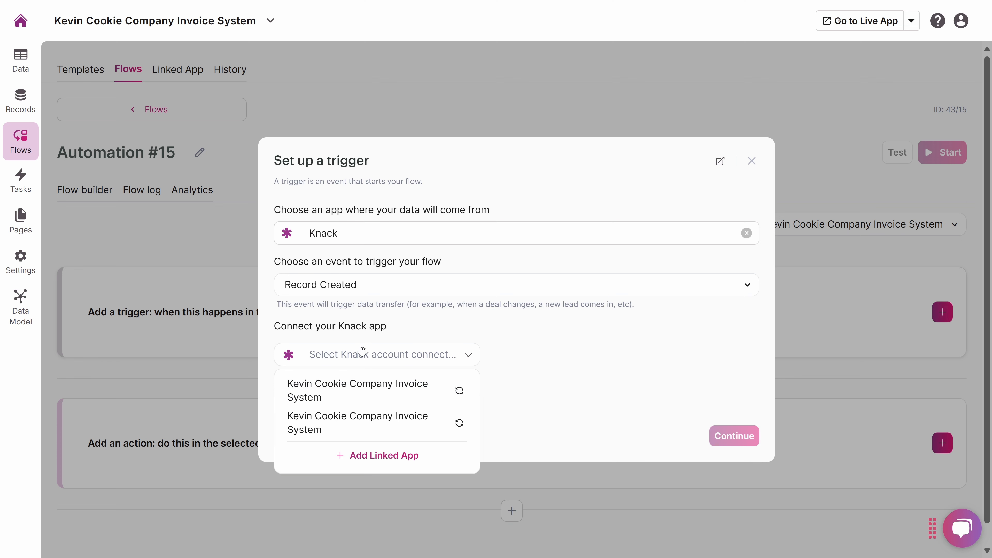
{"action": "left_click", "coordinate": [367, 428]}
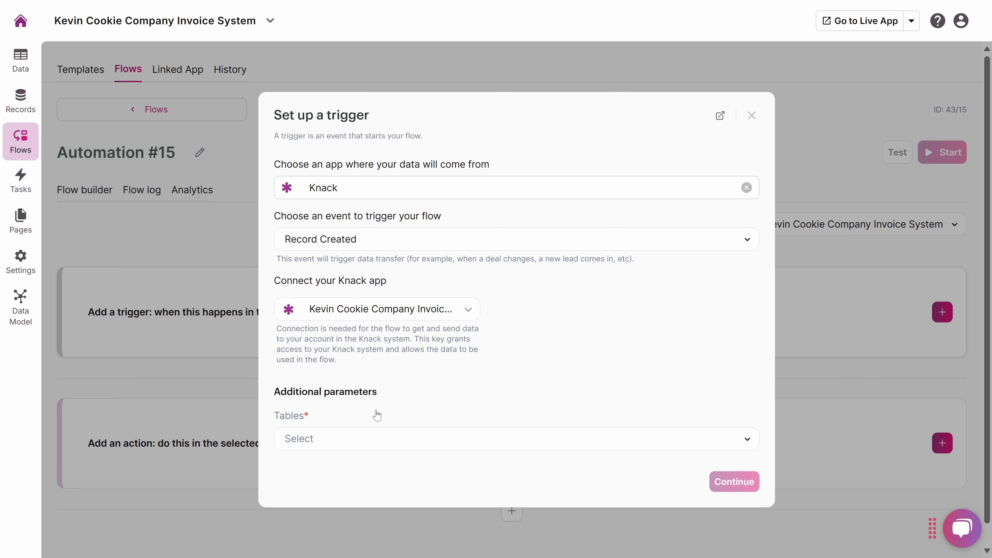
{"action": "left_click", "coordinate": [377, 444]}
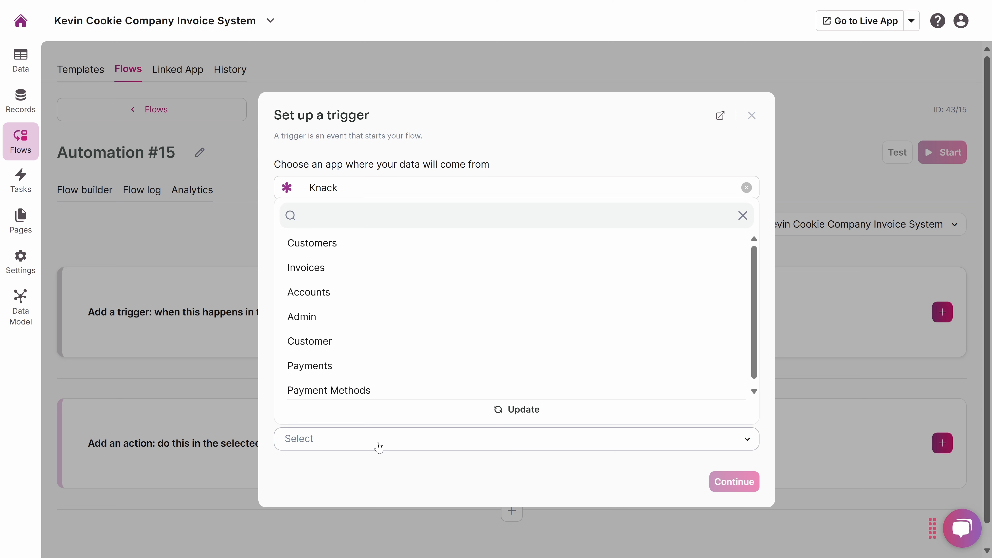
{"action": "left_click", "coordinate": [324, 273]}
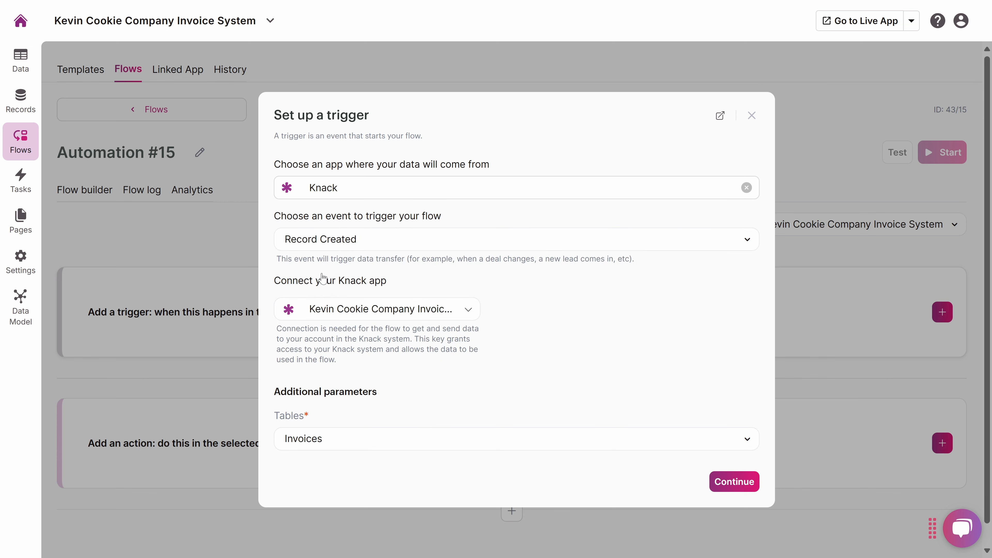
{"action": "left_click", "coordinate": [734, 482]}
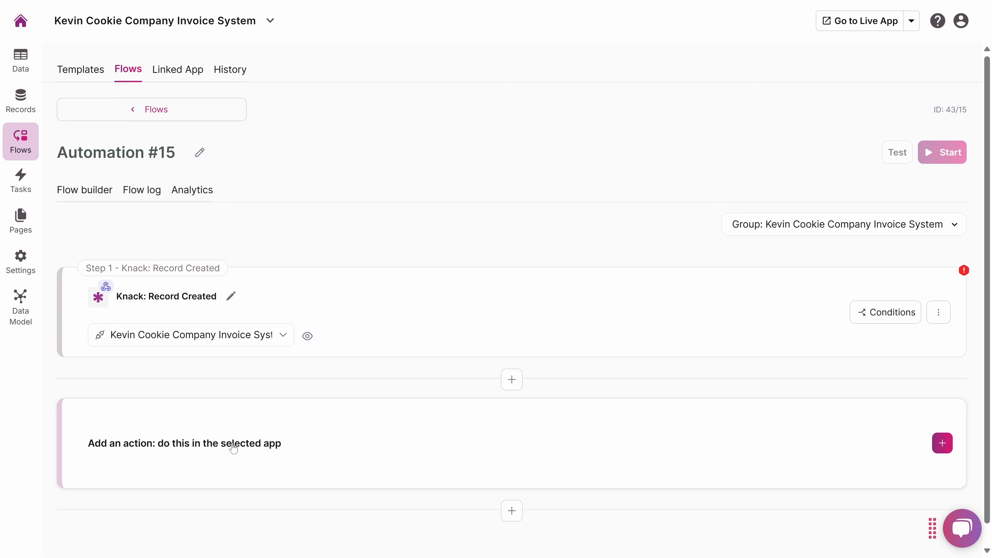
Add an action to the flow and choose Google Sheets as the app that receives the data.
{"action": "left_click", "coordinate": [515, 446]}
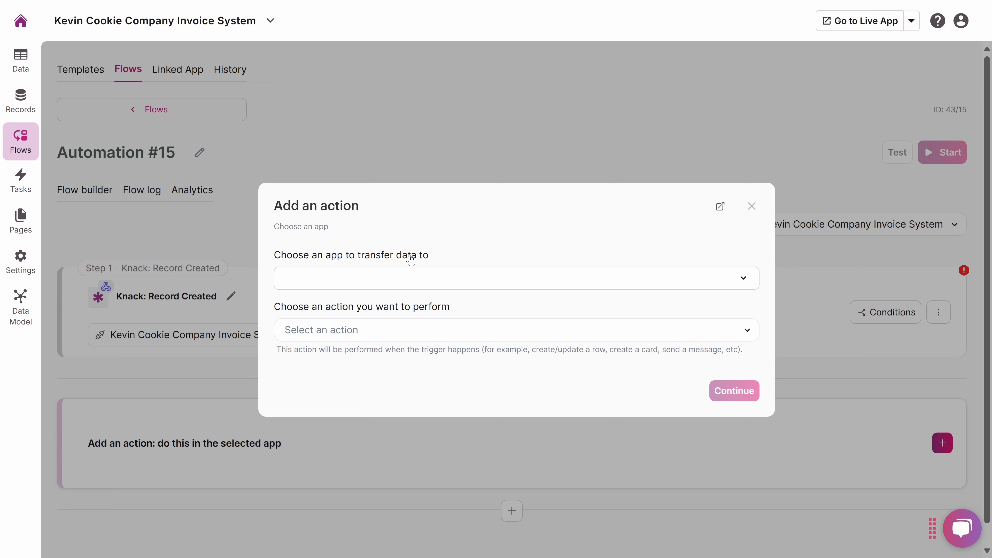
{"action": "left_click", "coordinate": [507, 277]}
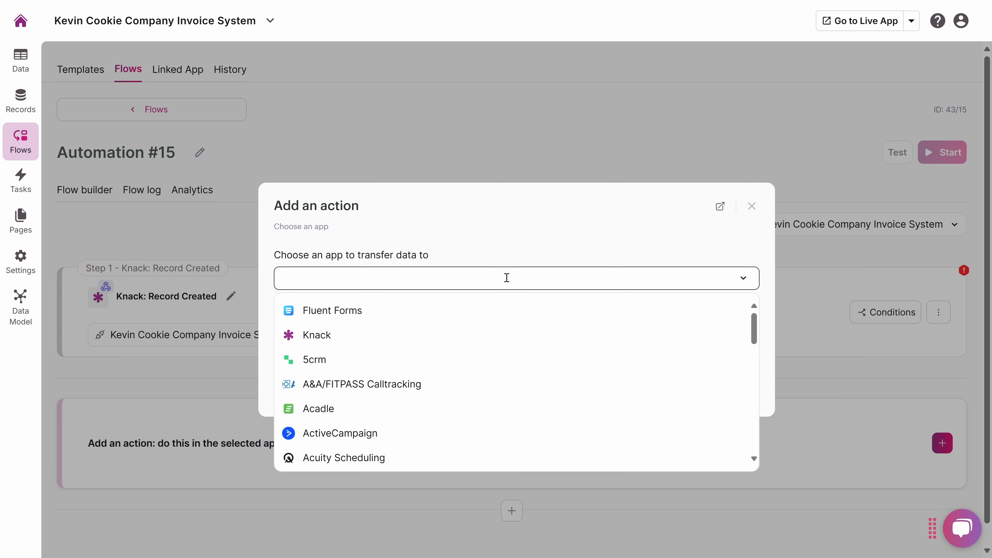
{"action": "scroll", "coordinate": [521, 326], "scroll_direction": "down", "scroll_amount": 10}
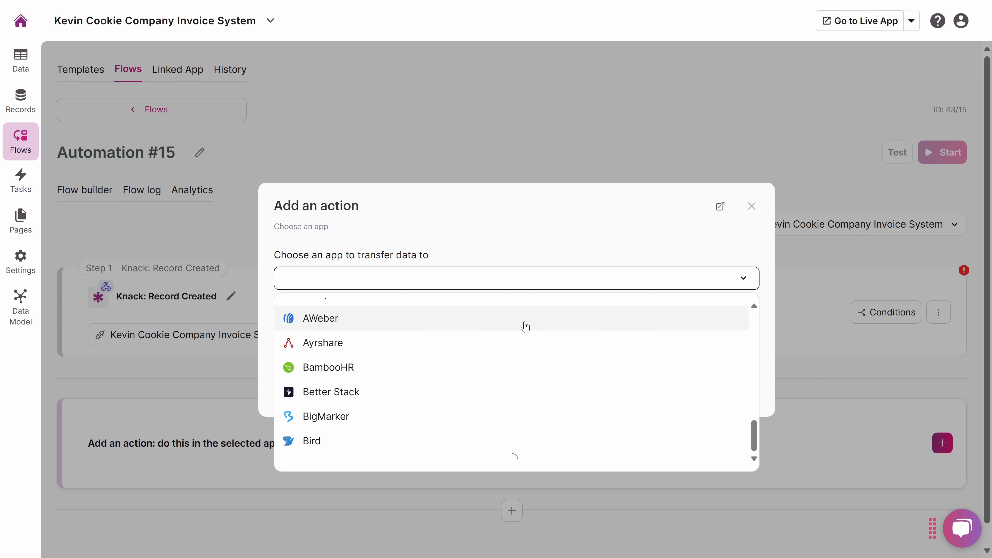
{"action": "scroll", "coordinate": [525, 326], "scroll_direction": "down", "scroll_amount": 10}
{"action": "scroll", "coordinate": [538, 329], "scroll_direction": "up", "scroll_amount": 15}
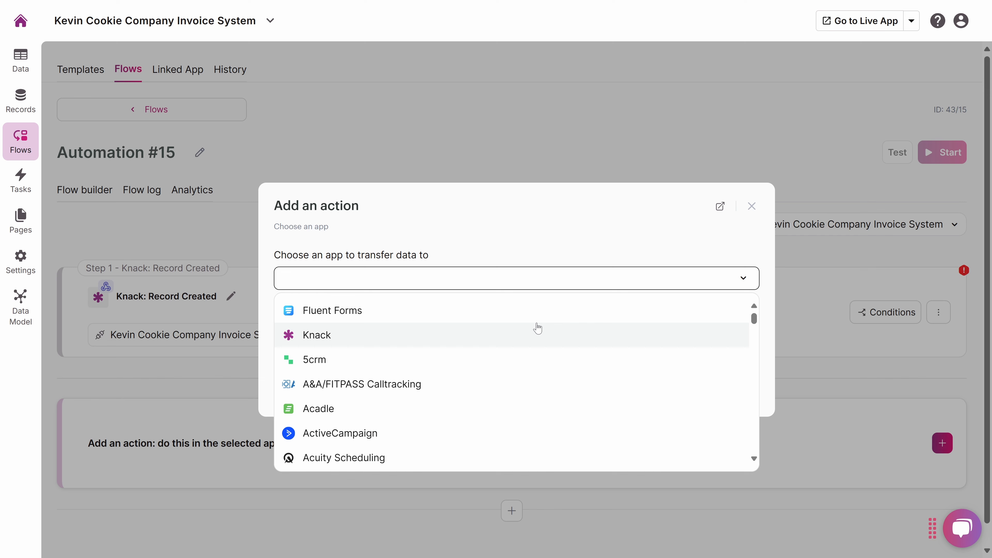
{"action": "type", "text": "google sheets"}
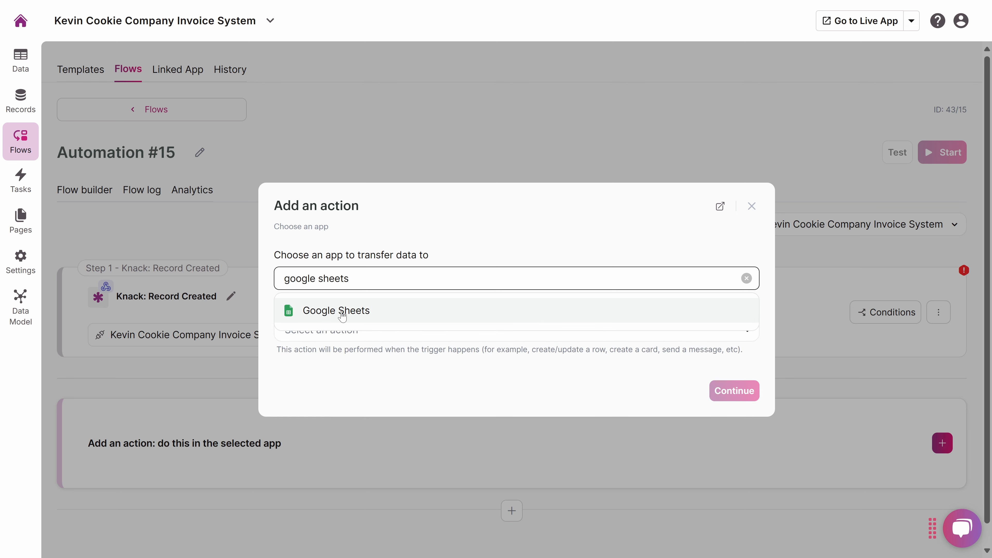
{"action": "left_click", "coordinate": [342, 316]}
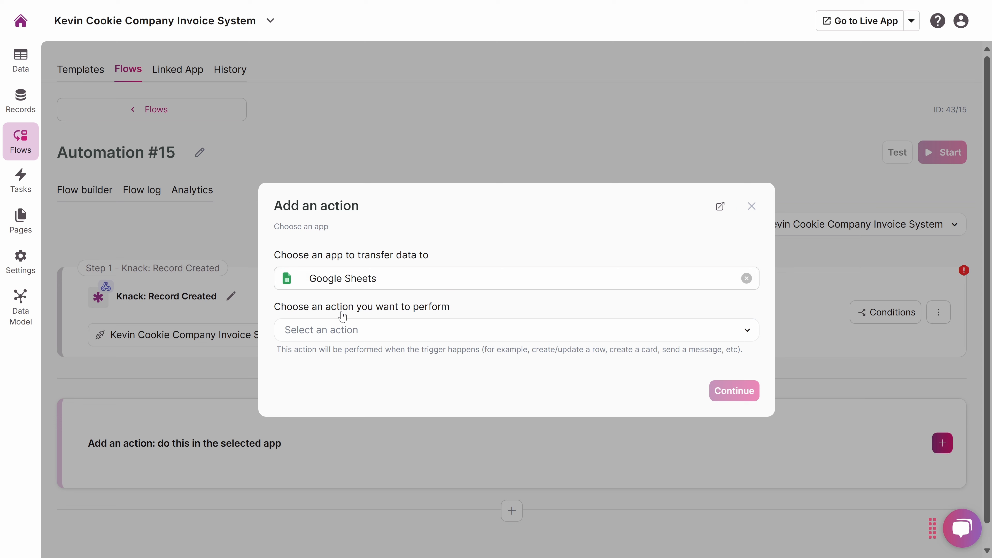
Choose Create/update a row as the Google Sheets action to perform.
{"action": "left_click", "coordinate": [344, 332]}
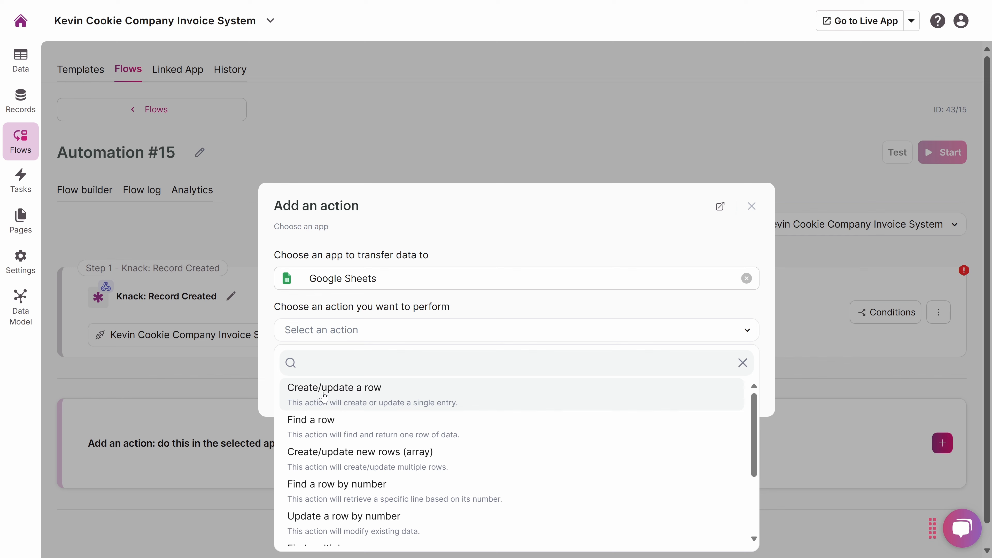
{"action": "scroll", "coordinate": [323, 396], "scroll_direction": "down", "scroll_amount": 5}
{"action": "scroll", "coordinate": [381, 454], "scroll_direction": "up", "scroll_amount": 5}
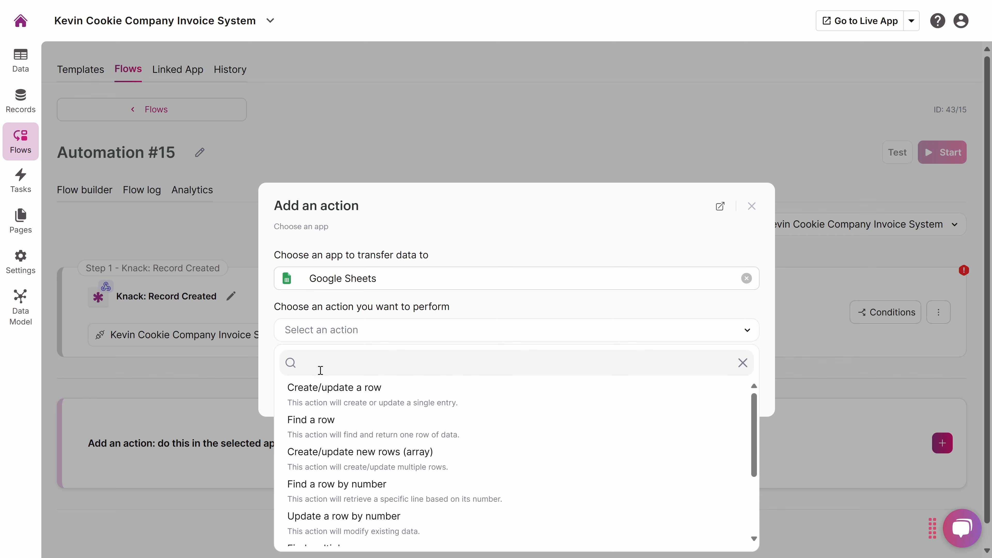
{"action": "left_click", "coordinate": [321, 392]}
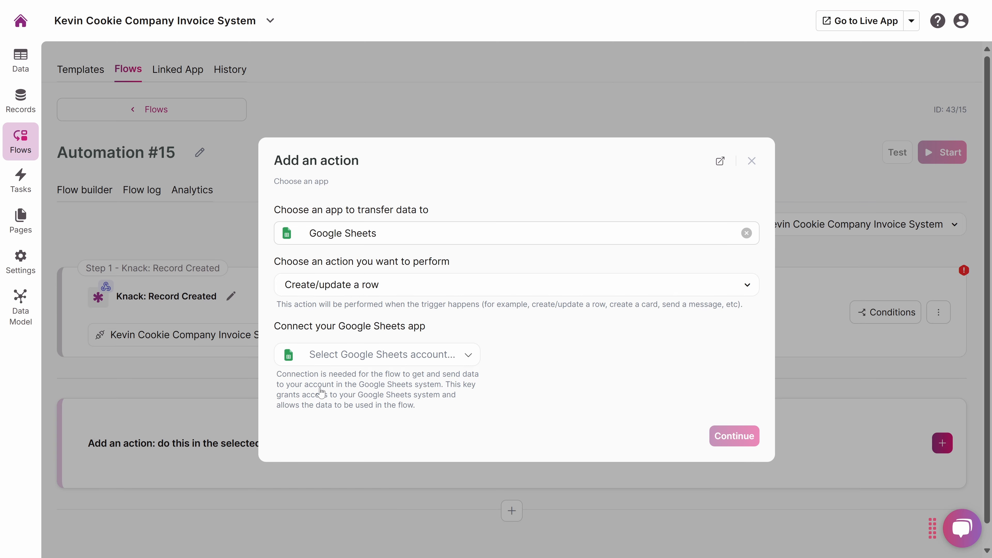
Add a Google Sheets linked app for the action with the connection name My Account Google Sheets.
{"action": "left_click", "coordinate": [335, 359]}
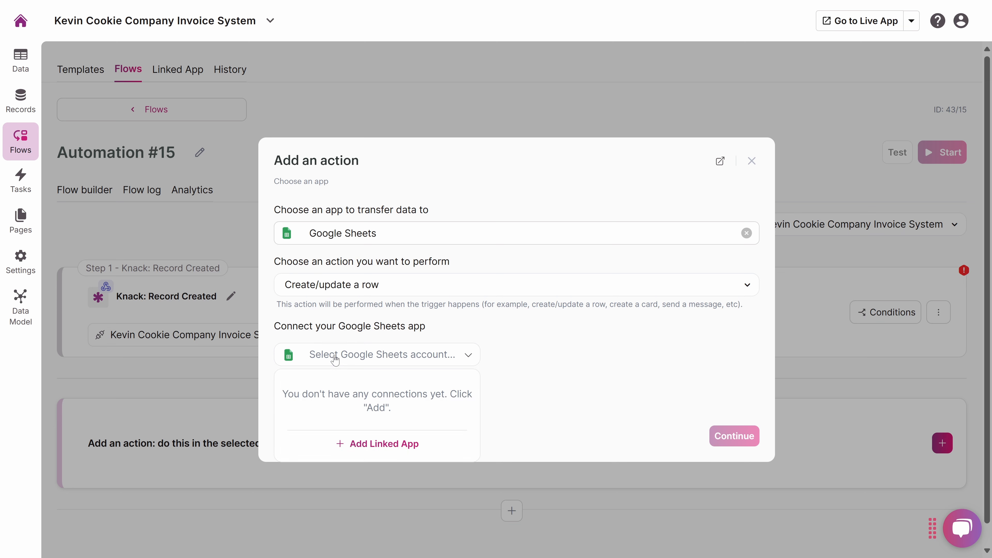
{"action": "left_click", "coordinate": [372, 445]}
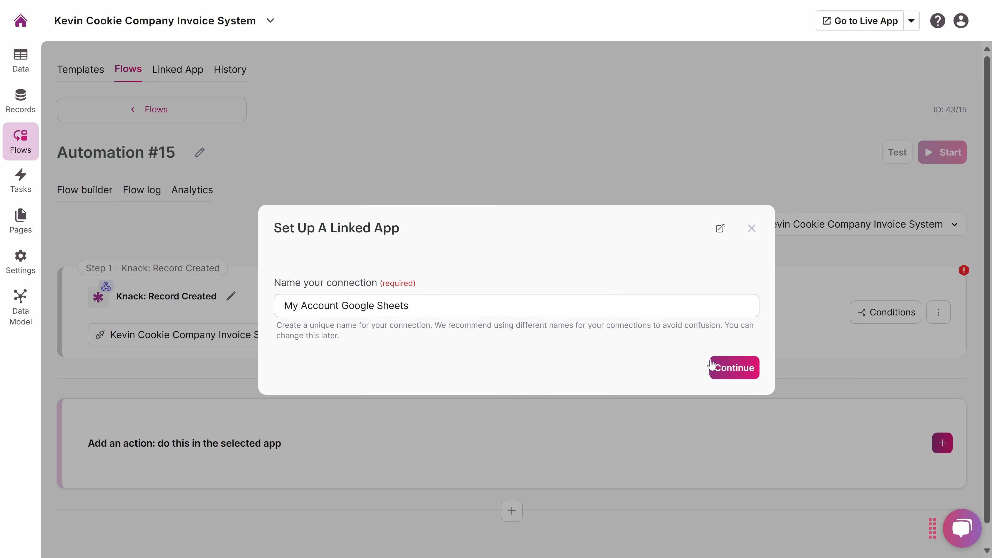
{"action": "left_click", "coordinate": [736, 369]}
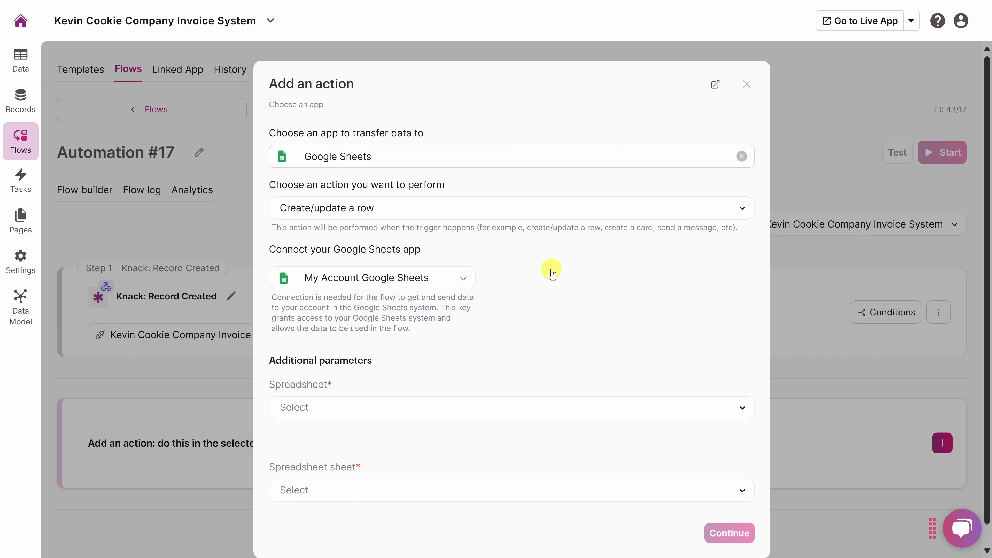
Target Sheet1 of the Invoice Tracker - Finance Team spreadsheet, then confirm the action and its data transfer hint.
{"action": "scroll", "coordinate": [551, 269], "scroll_direction": "down", "scroll_amount": 1}
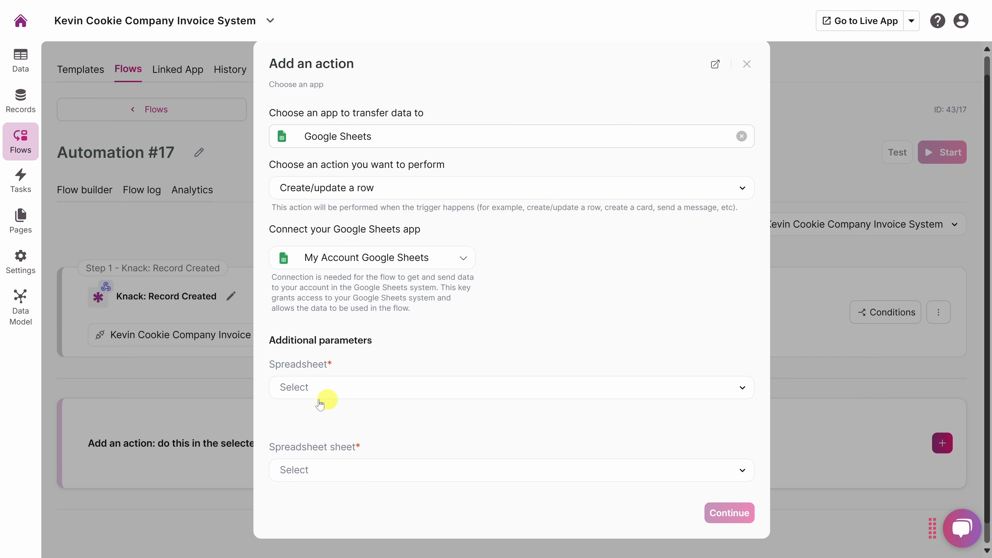
{"action": "left_click", "coordinate": [397, 389]}
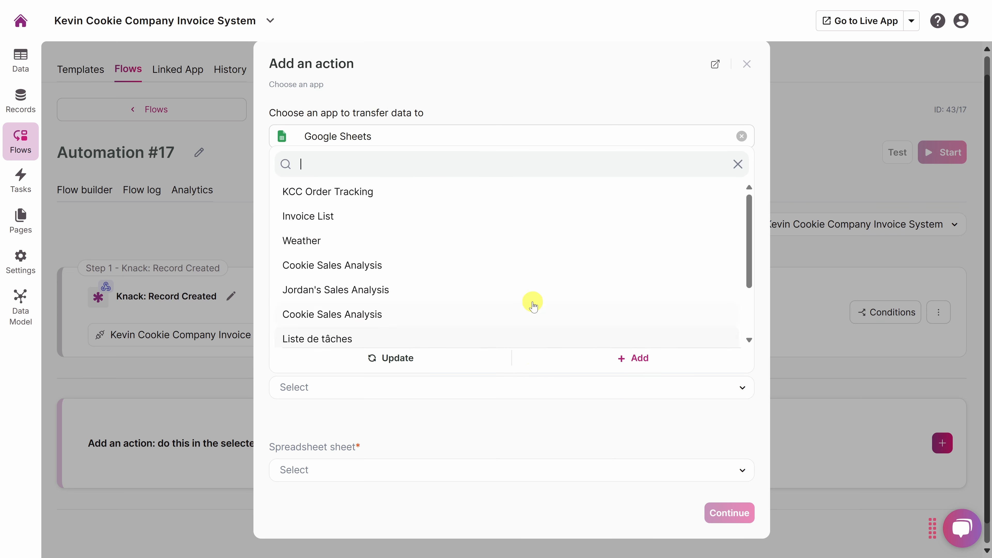
{"action": "scroll", "coordinate": [536, 196], "scroll_direction": "down", "scroll_amount": 3}
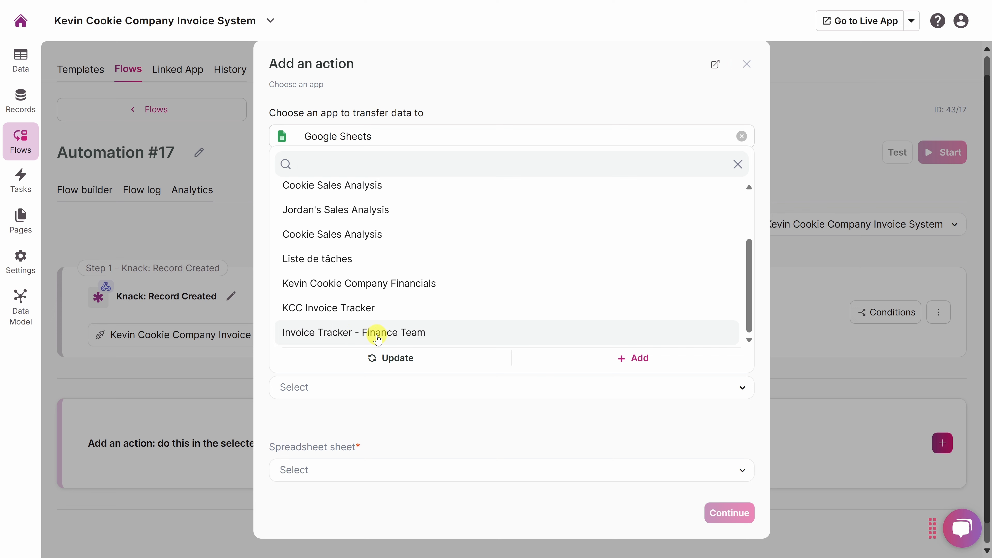
{"action": "left_click", "coordinate": [408, 333]}
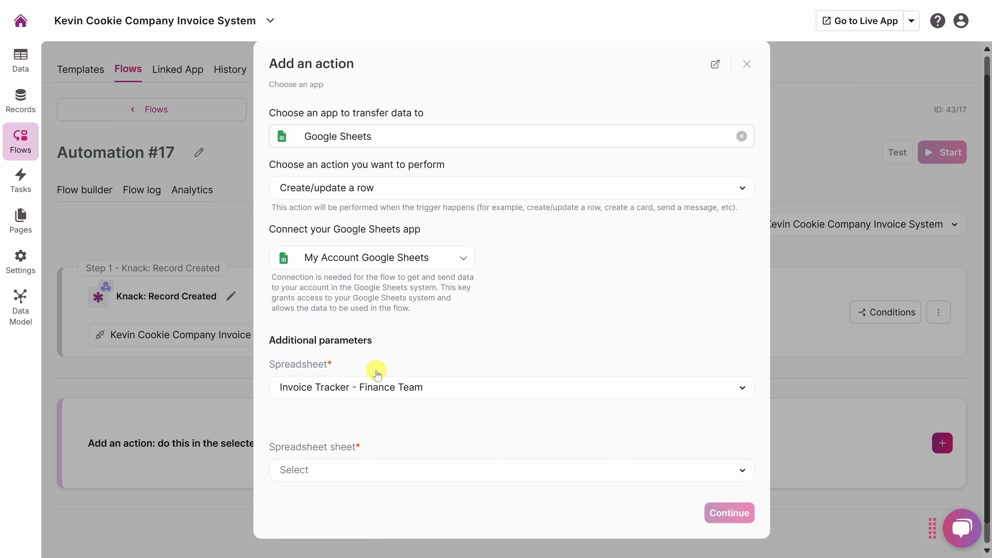
{"action": "left_click", "coordinate": [482, 473]}
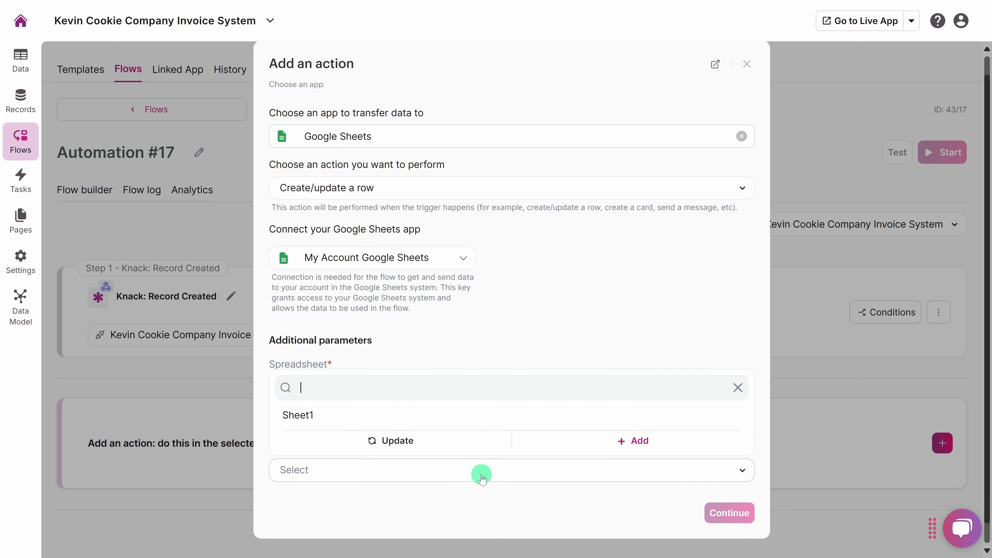
{"action": "left_click", "coordinate": [300, 420]}
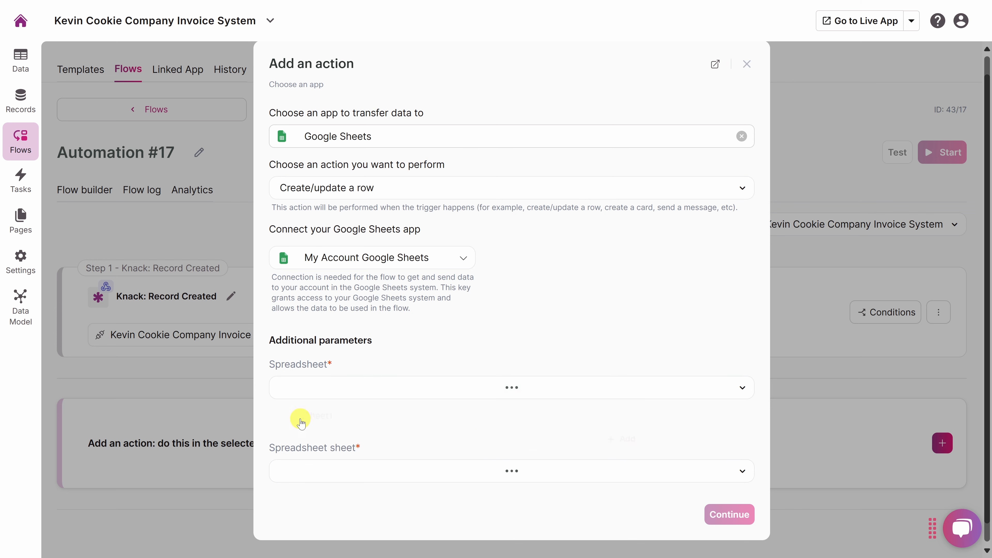
{"action": "left_click", "coordinate": [728, 514]}
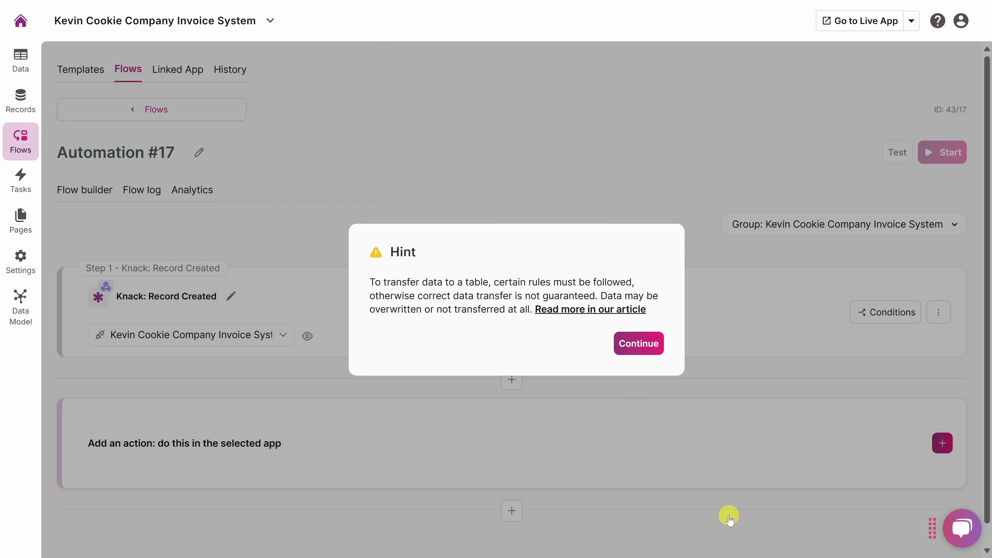
{"action": "left_click", "coordinate": [638, 346]}
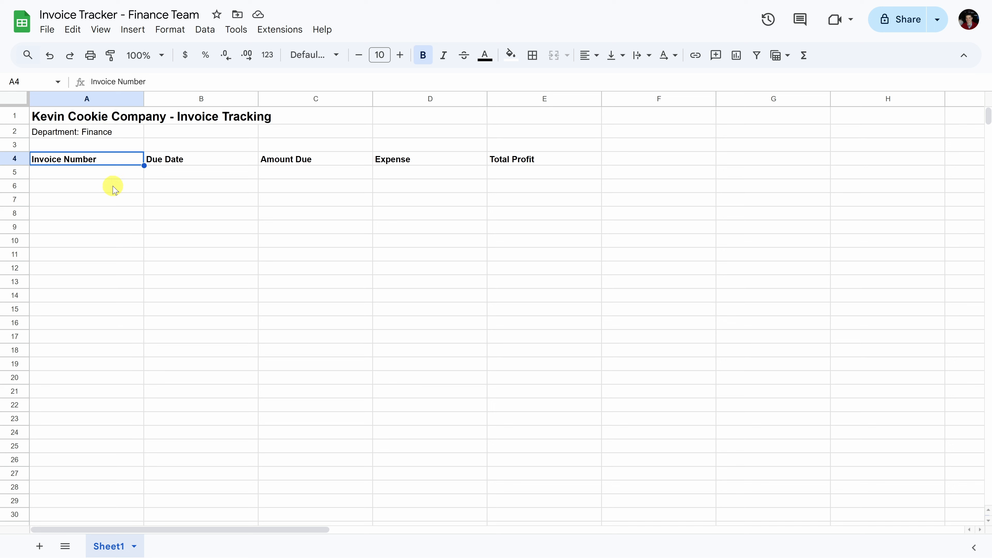
Switch to the Invoice Tracker - Finance Team spreadsheet in Google Sheets and examine its invoice, due date, amount, expense and profit columns.
{"action": "left_click_drag", "start_coordinate": [113, 162], "coordinate": [104, 268]}
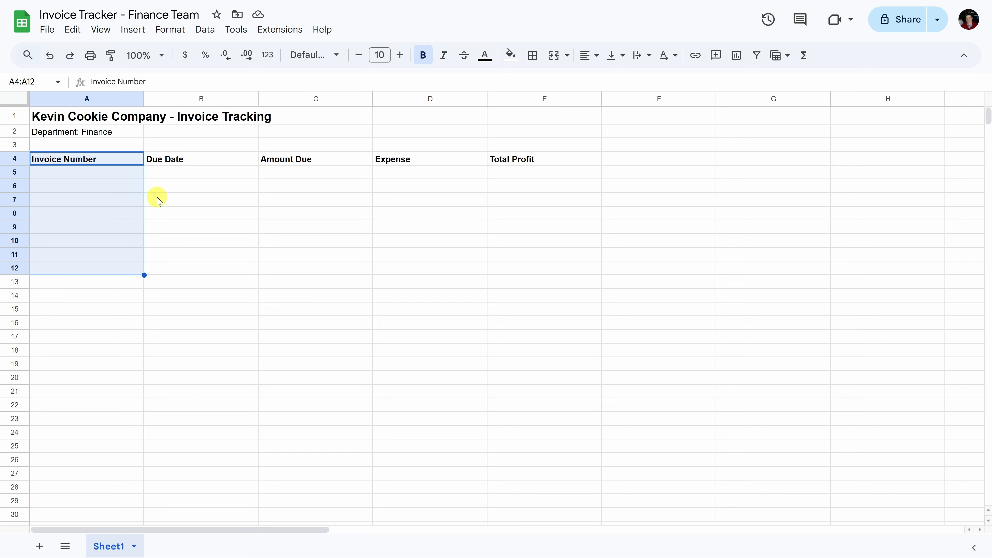
{"action": "left_click_drag", "start_coordinate": [192, 155], "coordinate": [199, 268]}
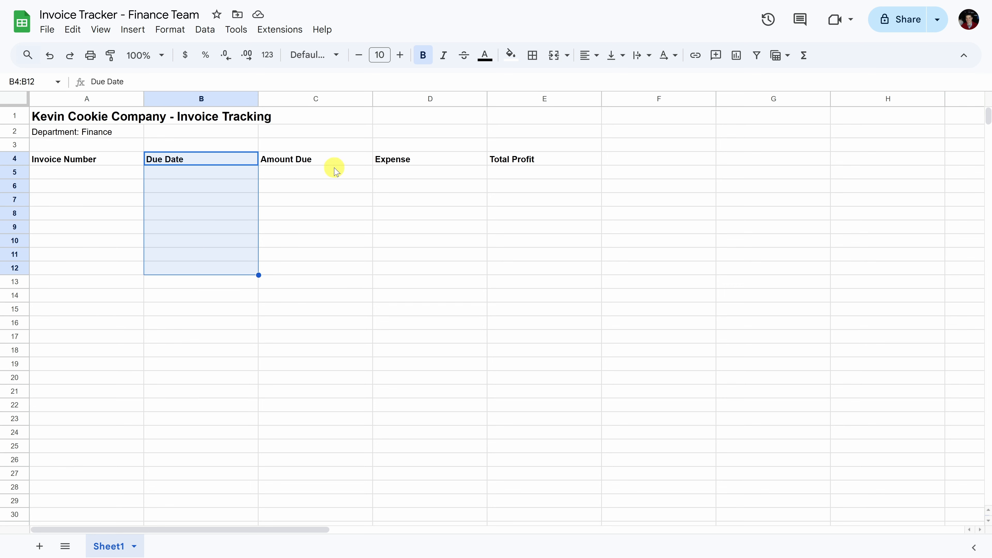
{"action": "left_click_drag", "start_coordinate": [332, 159], "coordinate": [330, 257]}
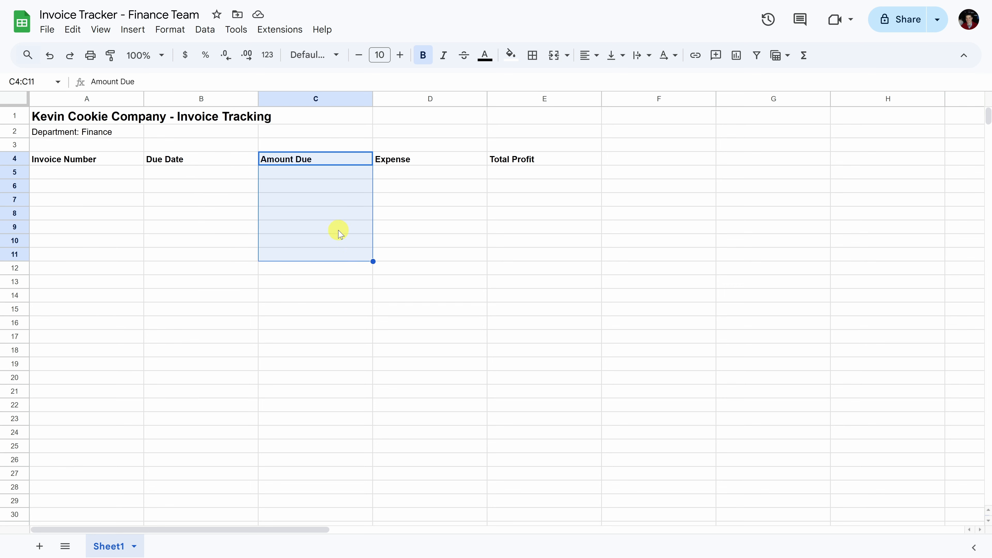
{"action": "left_click", "coordinate": [399, 176]}
{"action": "left_click", "coordinate": [507, 174]}
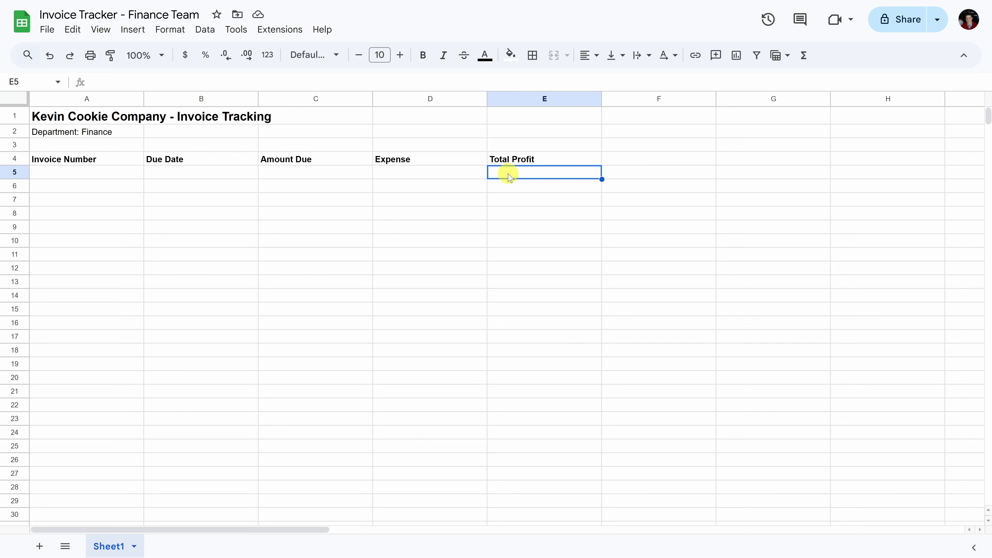
{"action": "left_click_drag", "start_coordinate": [68, 160], "coordinate": [312, 282]}
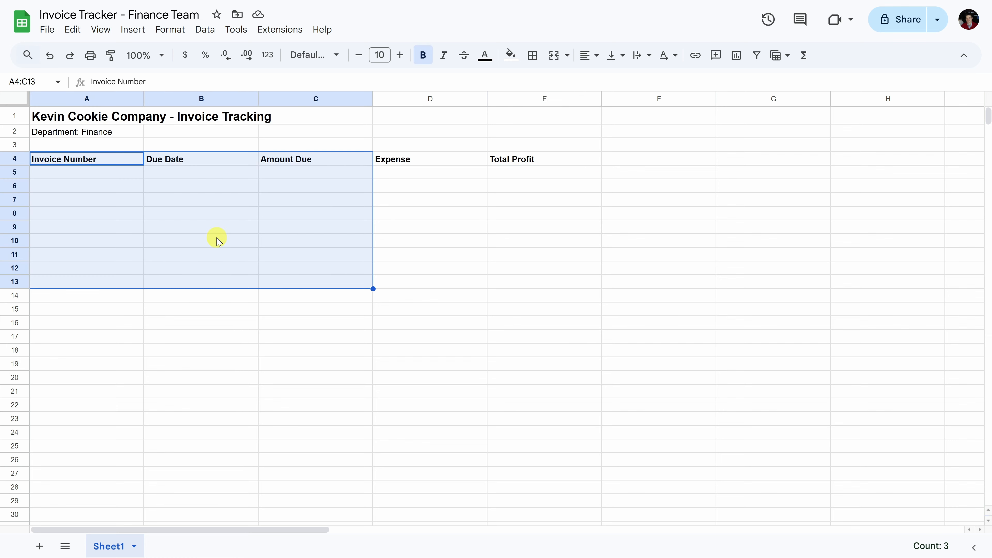
{"action": "left_click", "coordinate": [129, 159]}
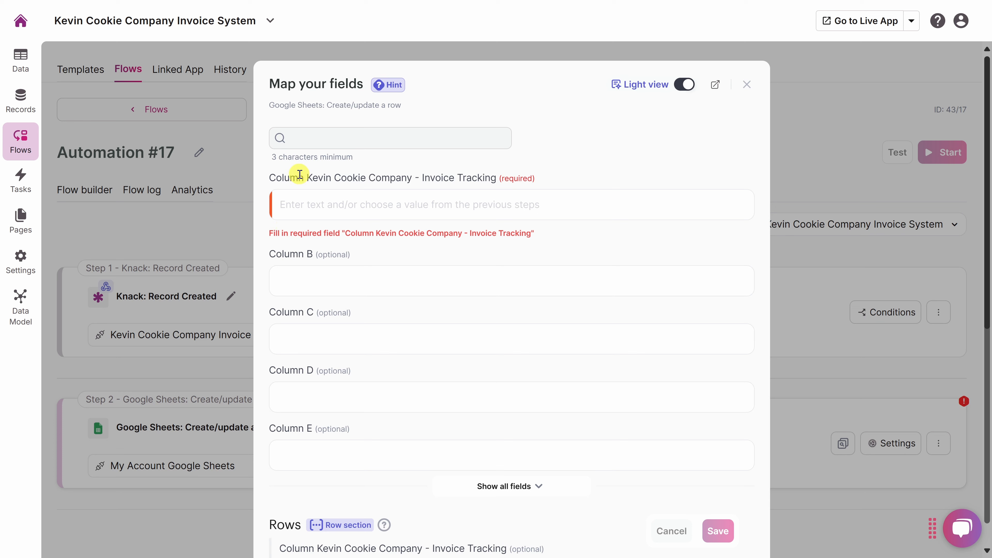
Map the Invoice Number field from the Knack record to the required Kevin Cookie Company - Invoice Tracking column.
{"action": "left_click", "coordinate": [396, 204]}
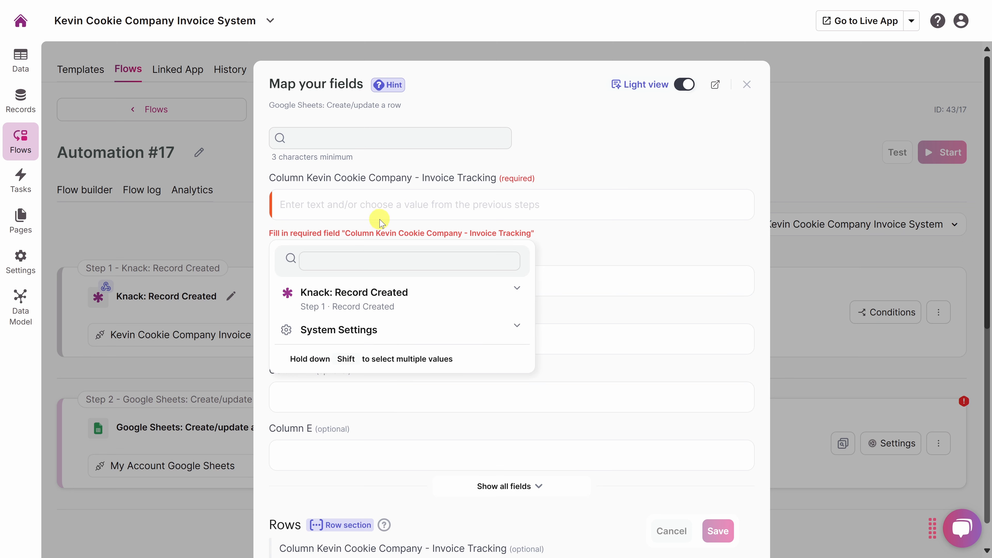
{"action": "left_click", "coordinate": [501, 293]}
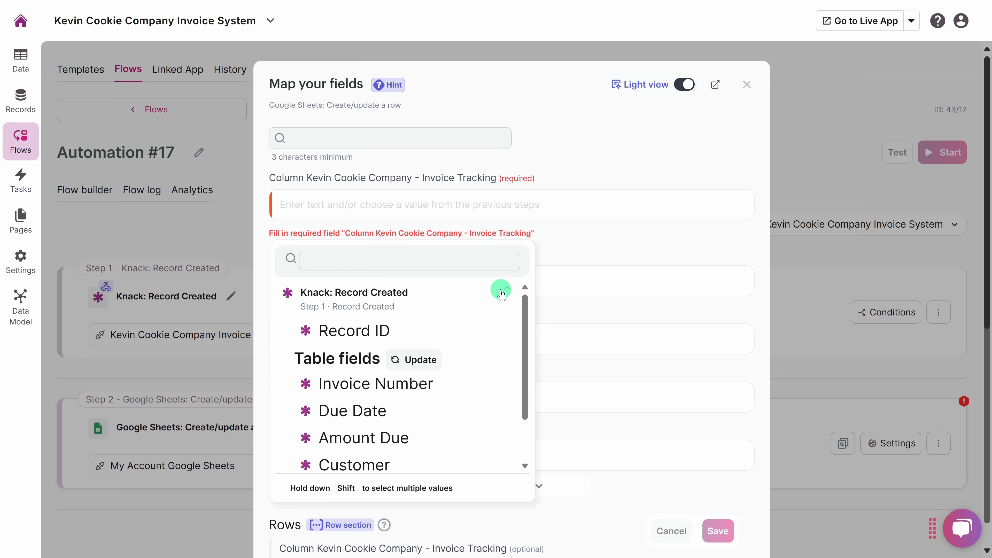
{"action": "scroll", "coordinate": [501, 289], "scroll_direction": "down", "scroll_amount": 2}
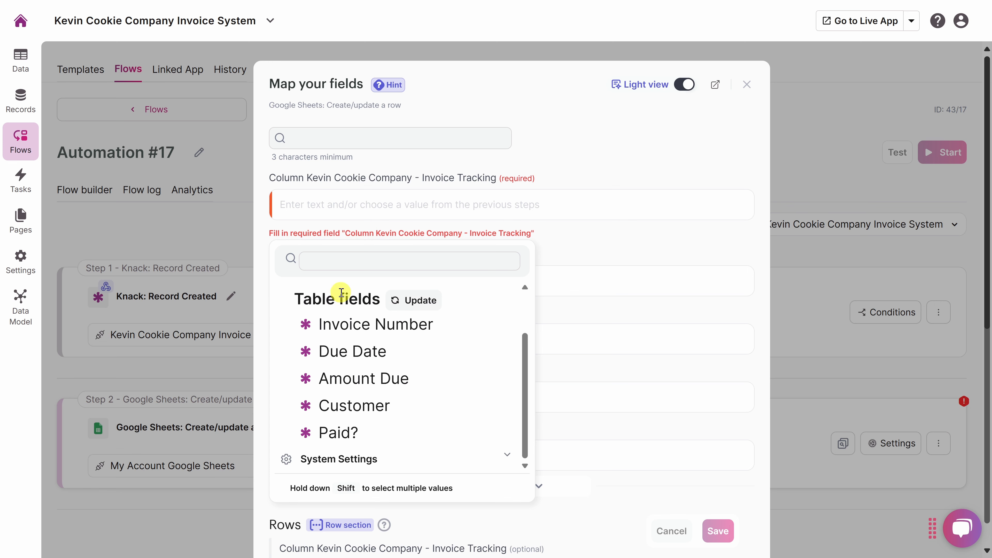
{"action": "left_click", "coordinate": [365, 325]}
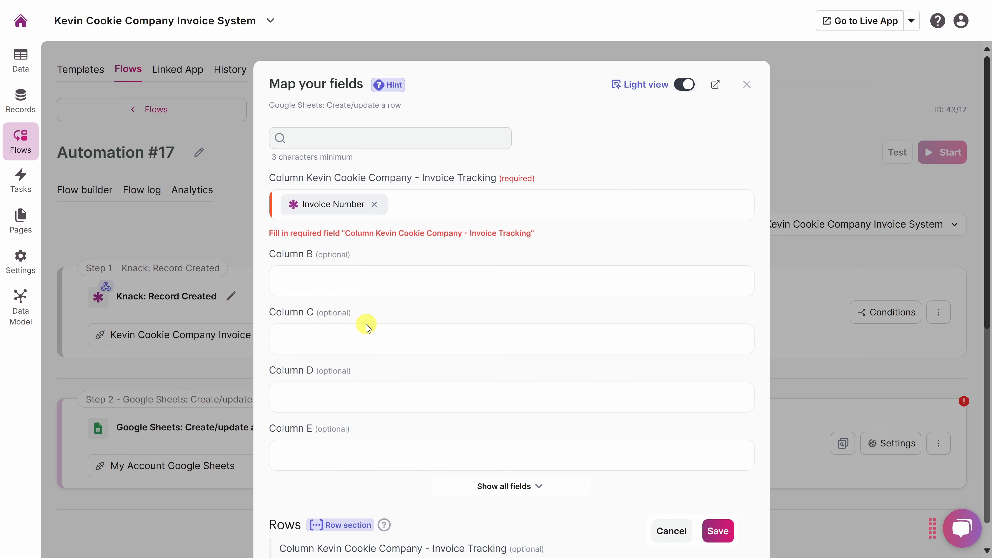
Map the Due Date field from the Knack record to Column B.
{"action": "left_click", "coordinate": [362, 280]}
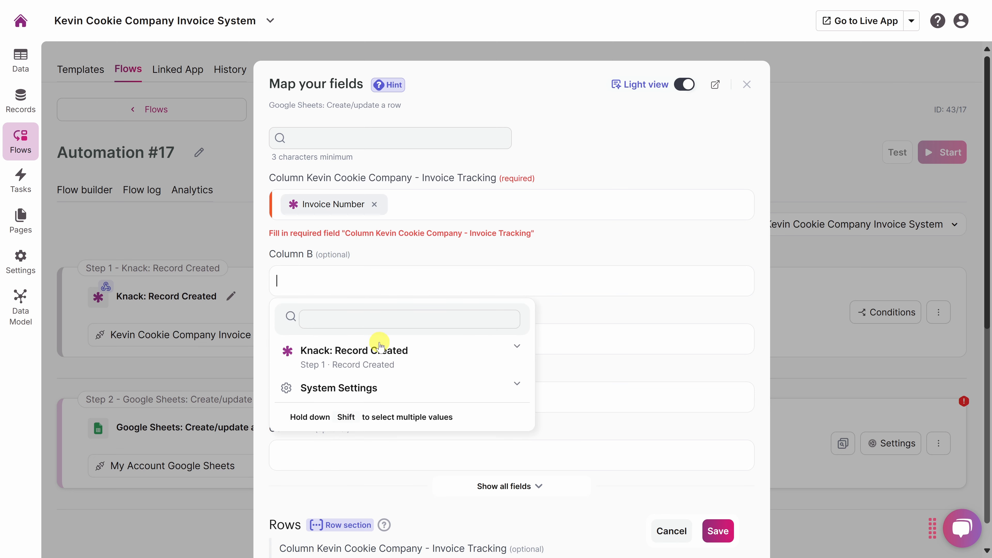
{"action": "left_click", "coordinate": [410, 350]}
{"action": "scroll", "coordinate": [413, 351], "scroll_direction": "down", "scroll_amount": 2}
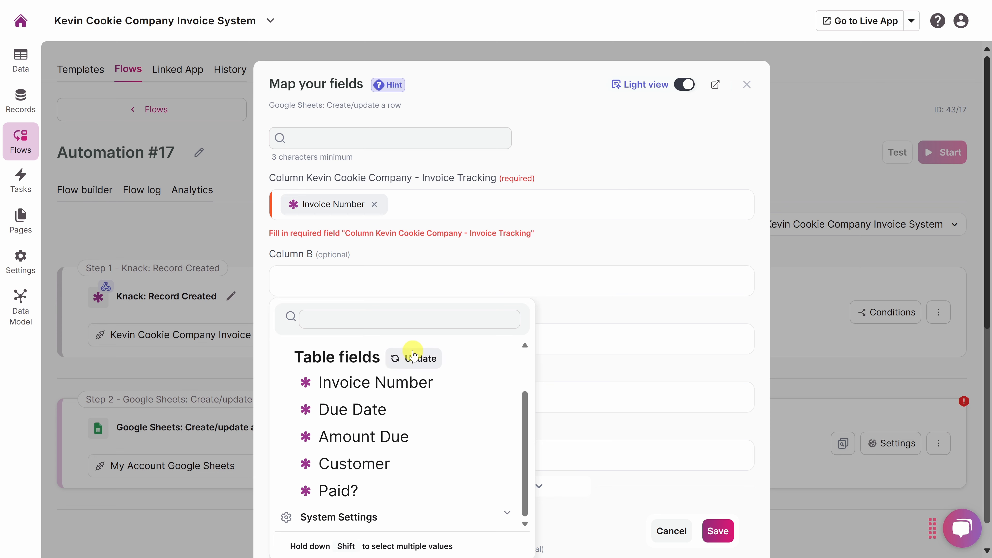
{"action": "left_click", "coordinate": [376, 409]}
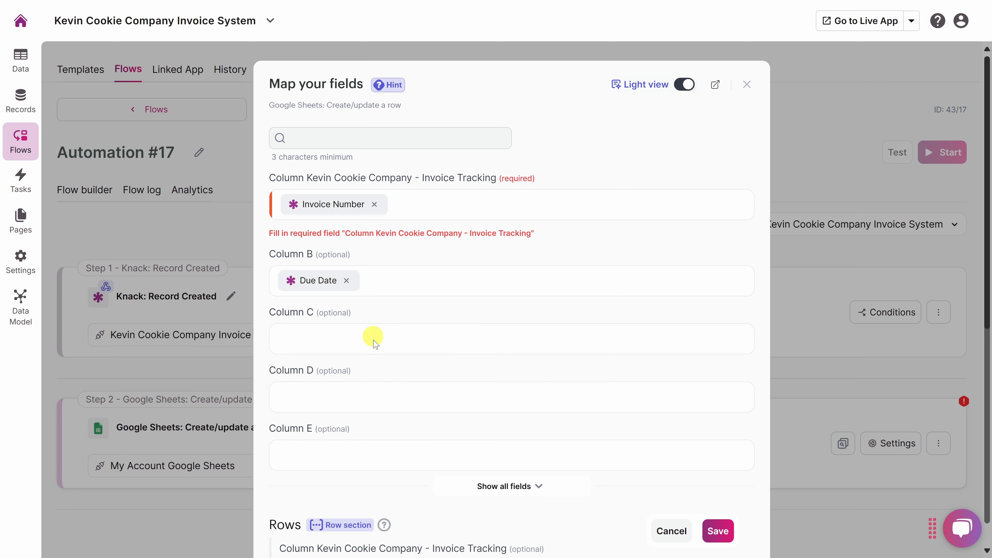
Map the Amount Due field from the Knack record to Column C and save the field mapping.
{"action": "left_click", "coordinate": [378, 347]}
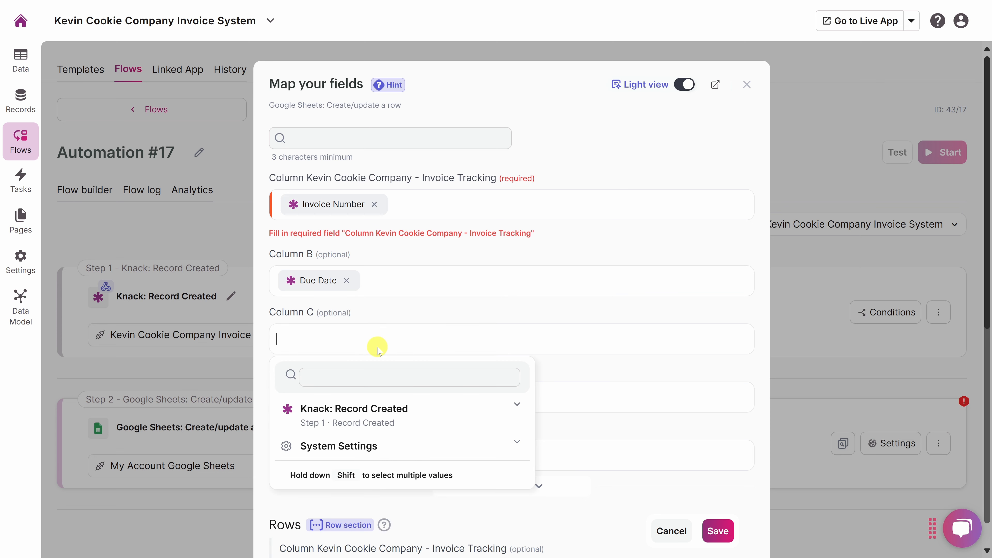
{"action": "left_click", "coordinate": [418, 409]}
{"action": "scroll", "coordinate": [418, 409], "scroll_direction": "down", "scroll_amount": 2}
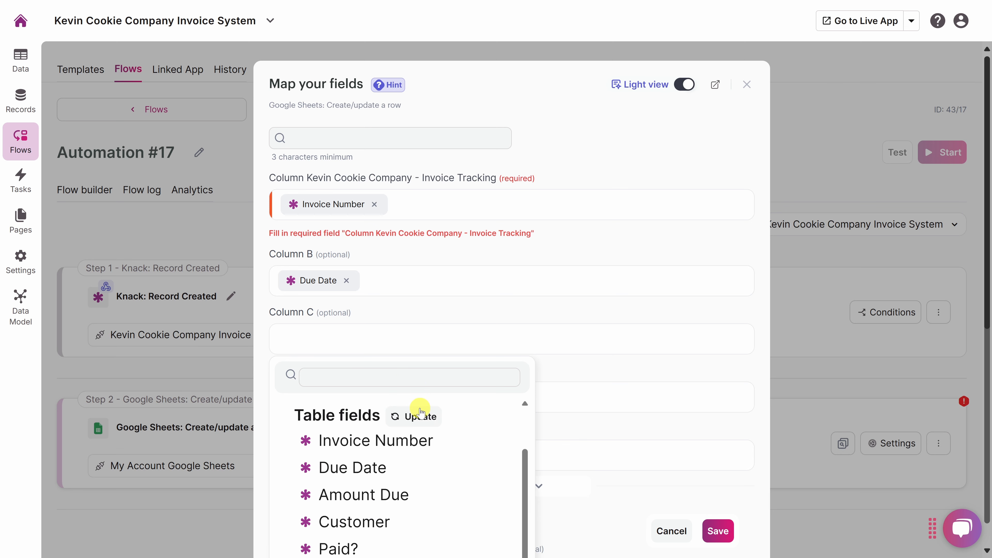
{"action": "left_click", "coordinate": [374, 497]}
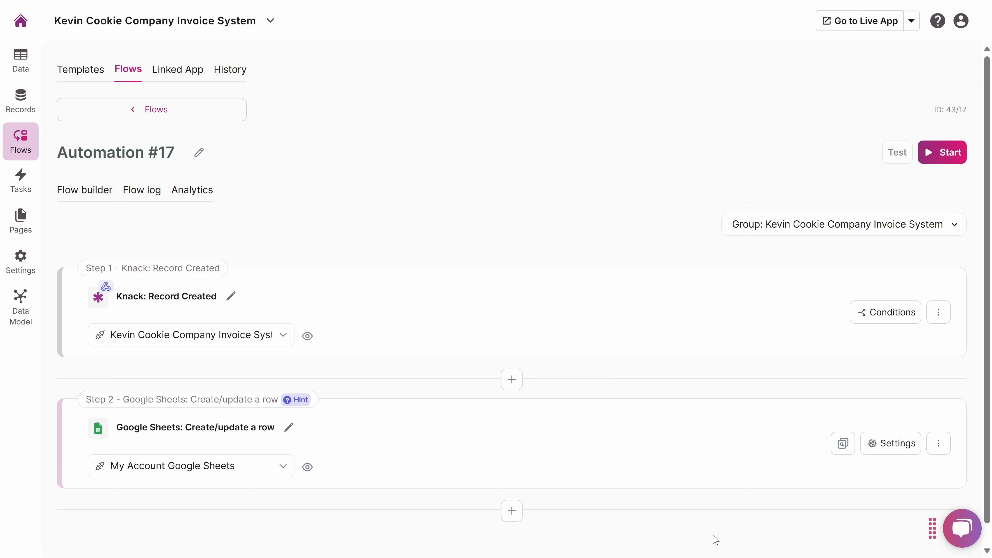
Start the Automation #17 flow and dismiss its start notice.
{"action": "left_click", "coordinate": [944, 155]}
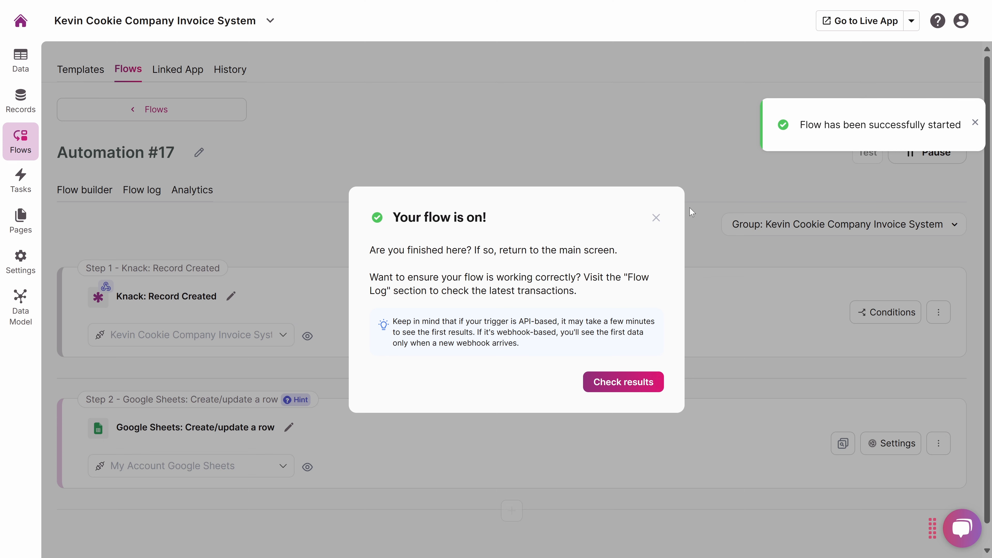
{"action": "left_click", "coordinate": [656, 219]}
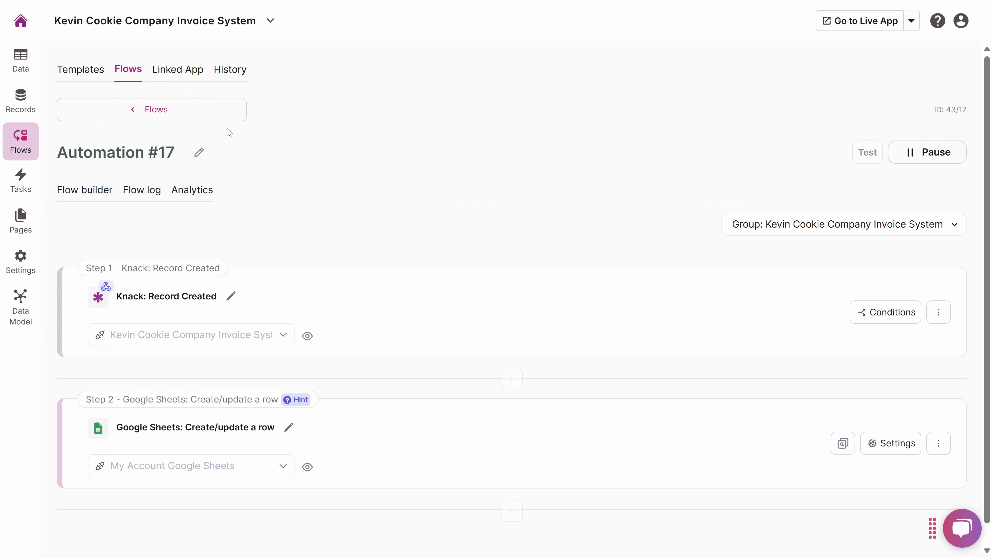
Add an Invoices record due 10/31/2024 for 15004 with customer Quick Bite, then select its row A5:C5 in the Google Sheets tracker.
{"action": "left_click", "coordinate": [21, 98]}
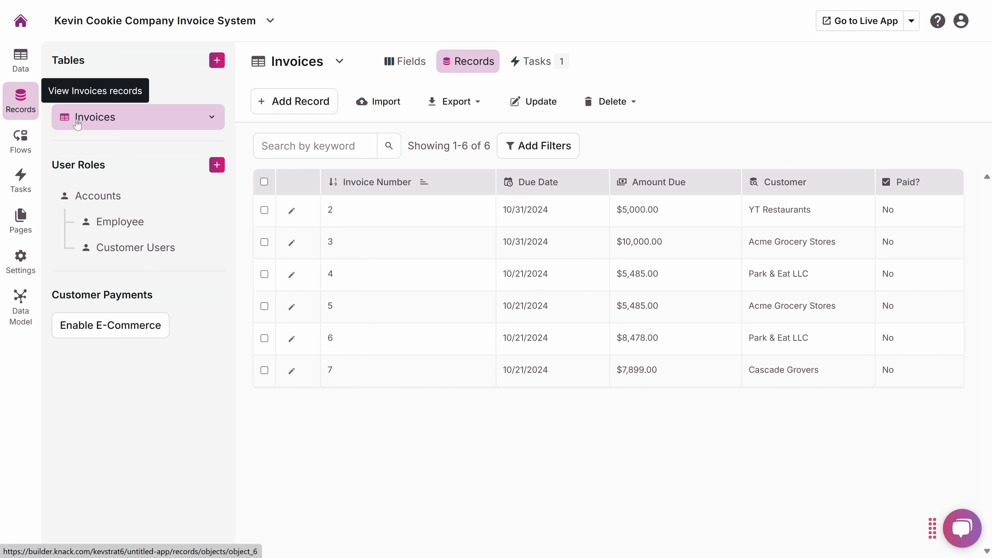
{"action": "left_click", "coordinate": [297, 104]}
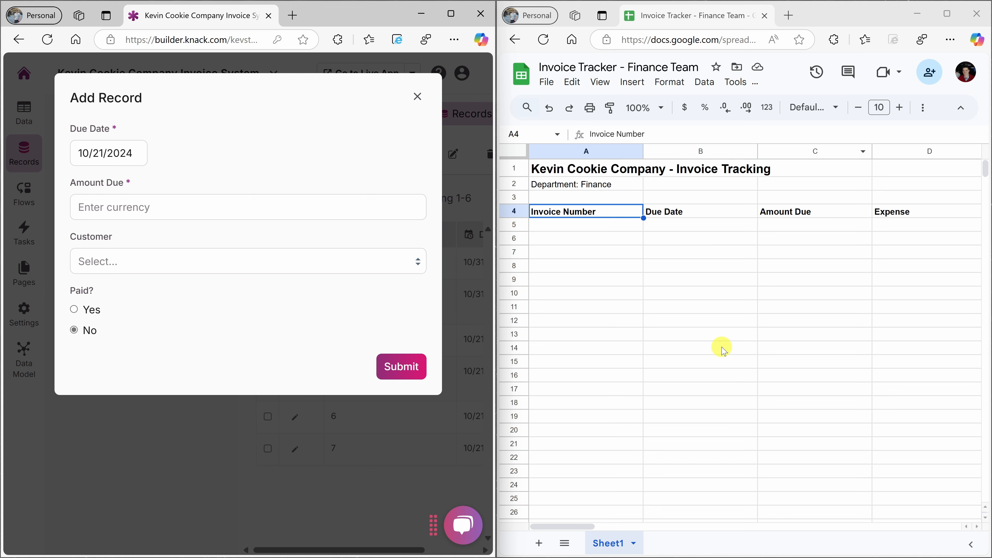
{"action": "left_click", "coordinate": [111, 148]}
{"action": "left_click", "coordinate": [194, 333]}
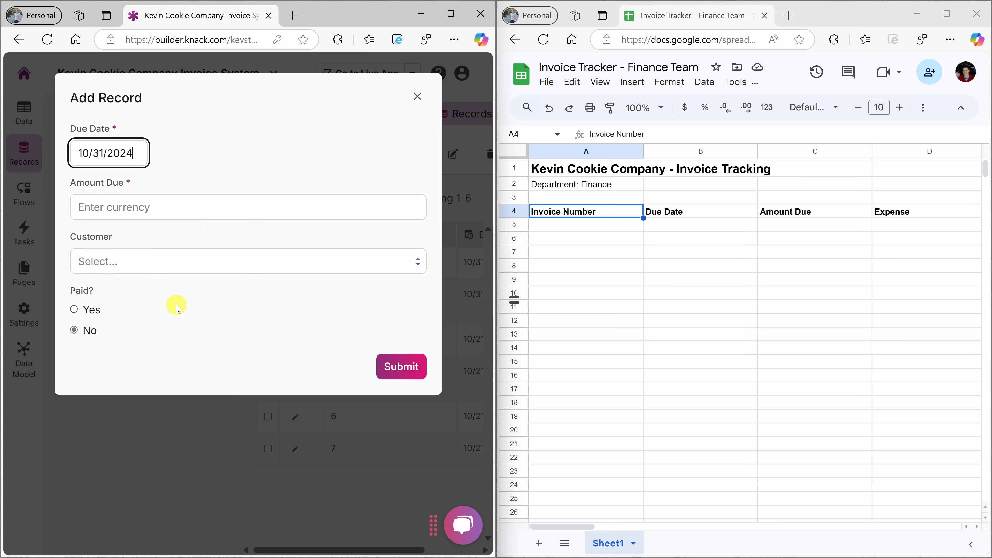
{"action": "left_click", "coordinate": [143, 210]}
{"action": "type", "text": "15004"}
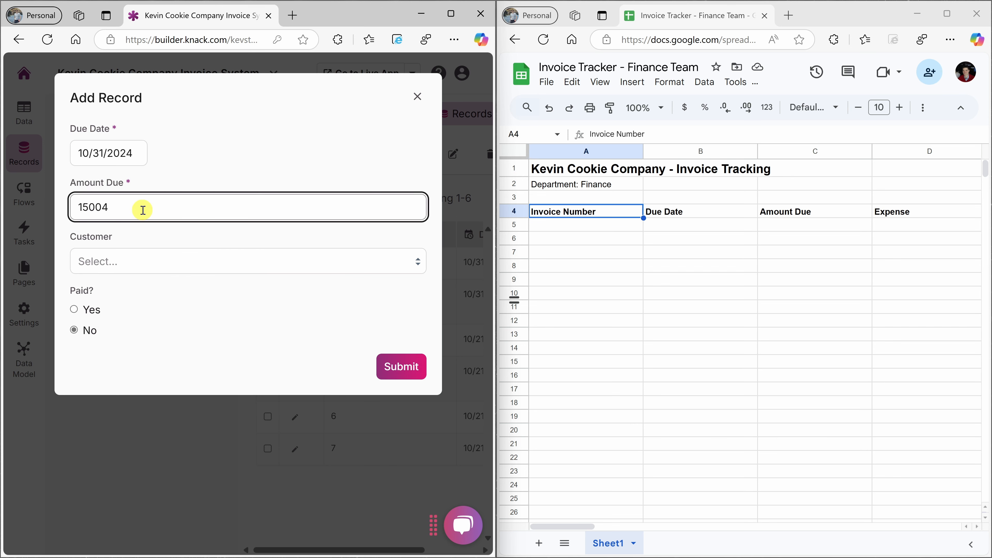
{"action": "left_click", "coordinate": [145, 261]}
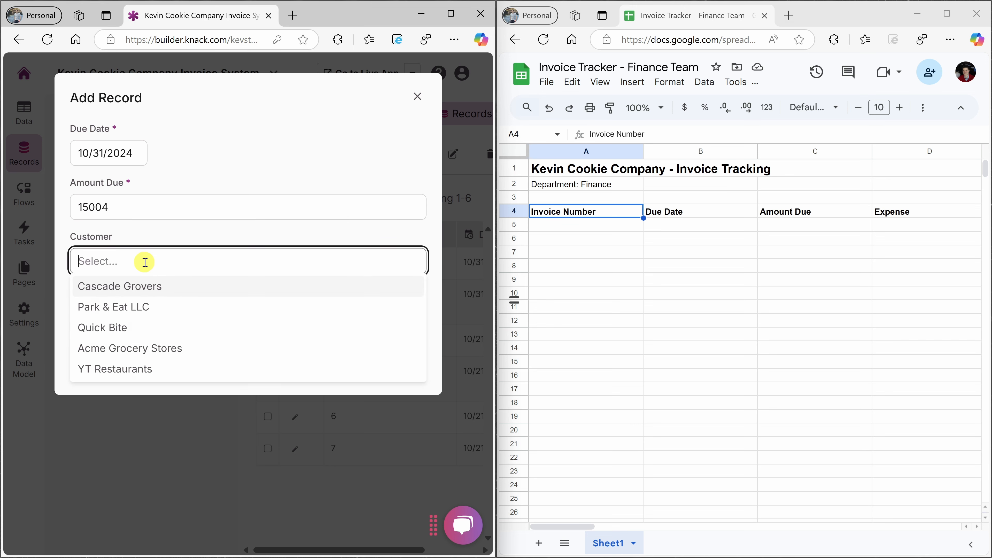
{"action": "left_click", "coordinate": [140, 327]}
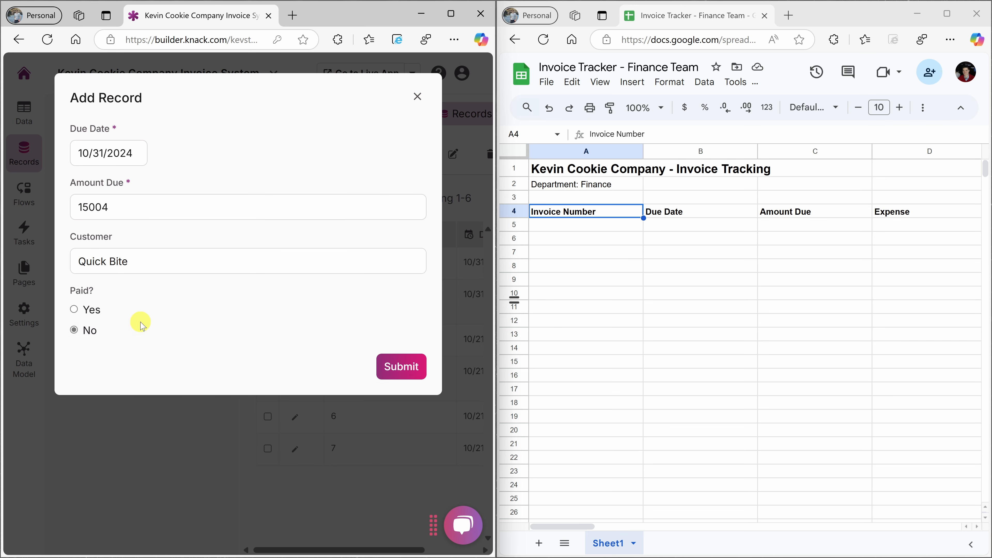
{"action": "left_click", "coordinate": [403, 367]}
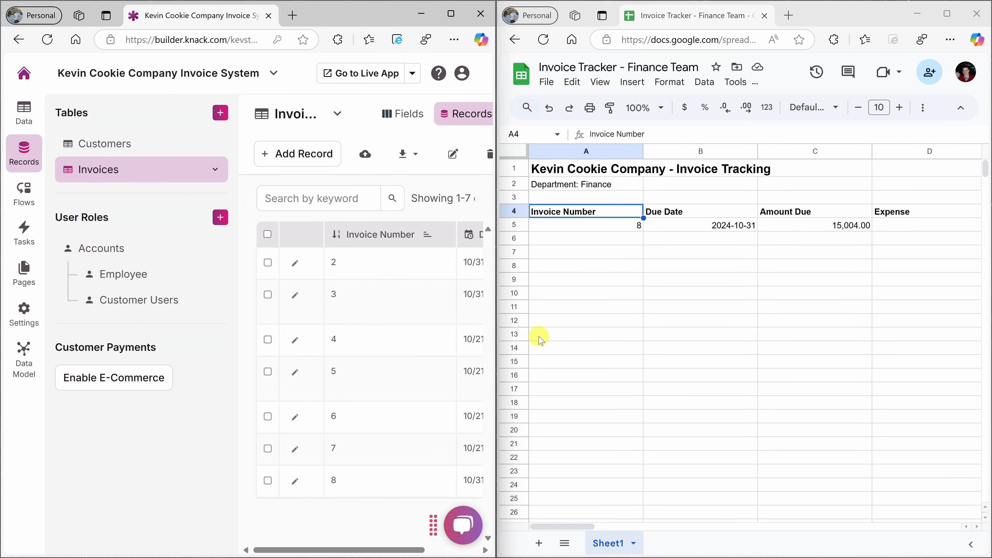
{"action": "left_click_drag", "start_coordinate": [583, 229], "coordinate": [873, 231]}
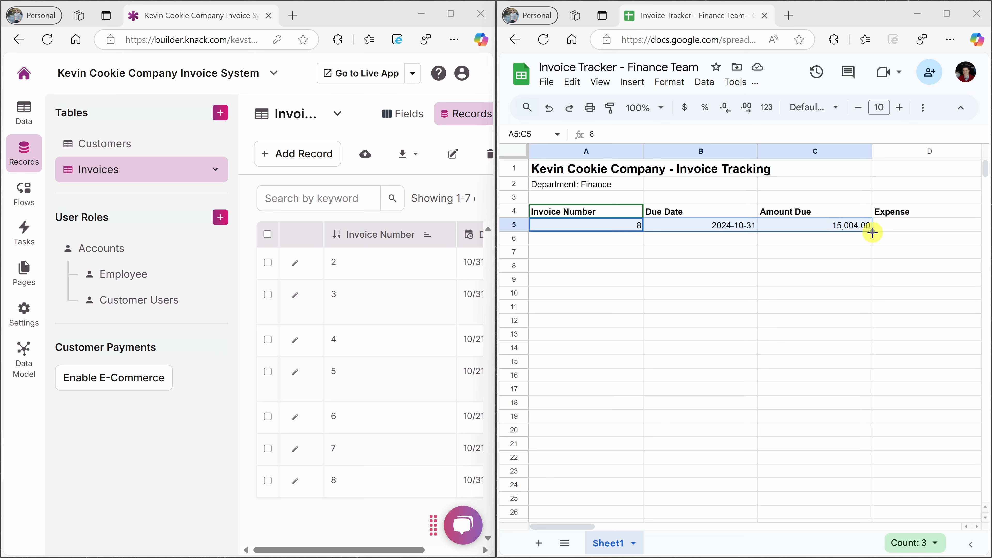
Open the flow history and examine the Knack sent-data details of the latest Automation #17 run, then close them.
{"action": "left_click", "coordinate": [26, 193]}
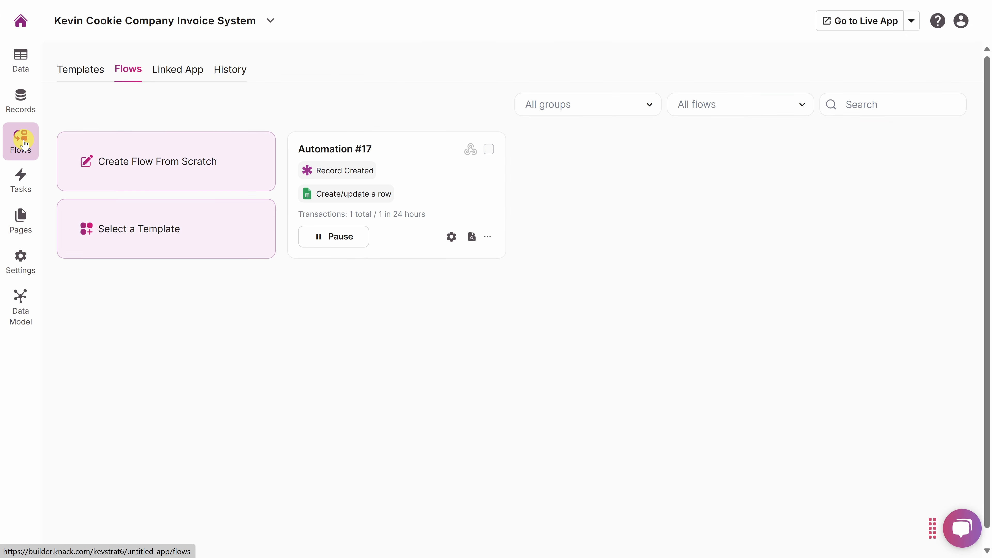
{"action": "left_click", "coordinate": [231, 74]}
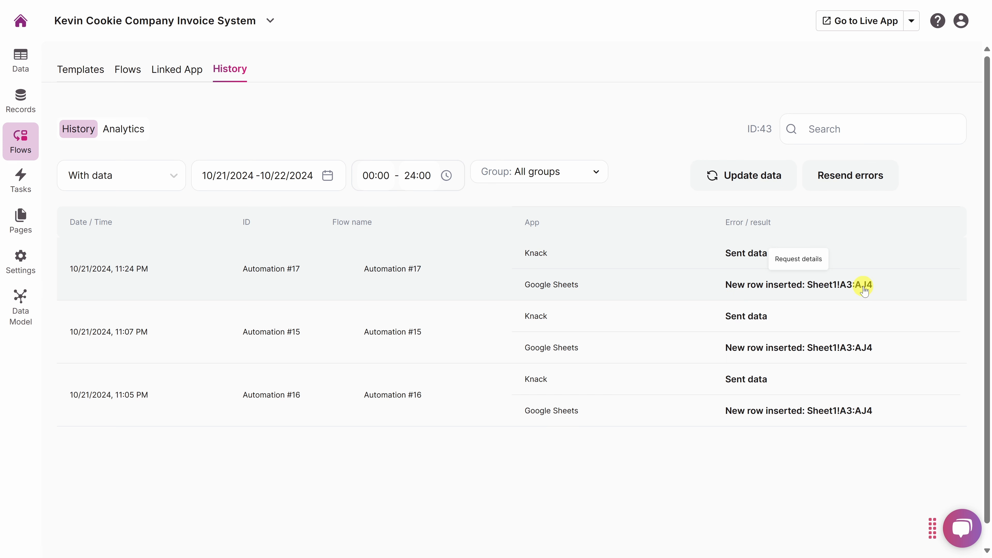
{"action": "left_click", "coordinate": [752, 253]}
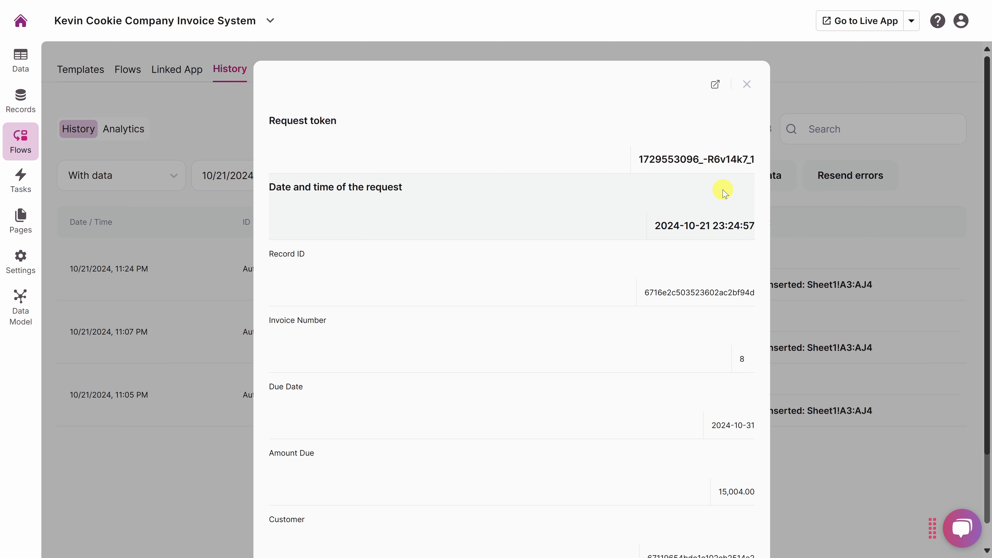
{"action": "scroll", "coordinate": [723, 191], "scroll_direction": "down", "scroll_amount": 2}
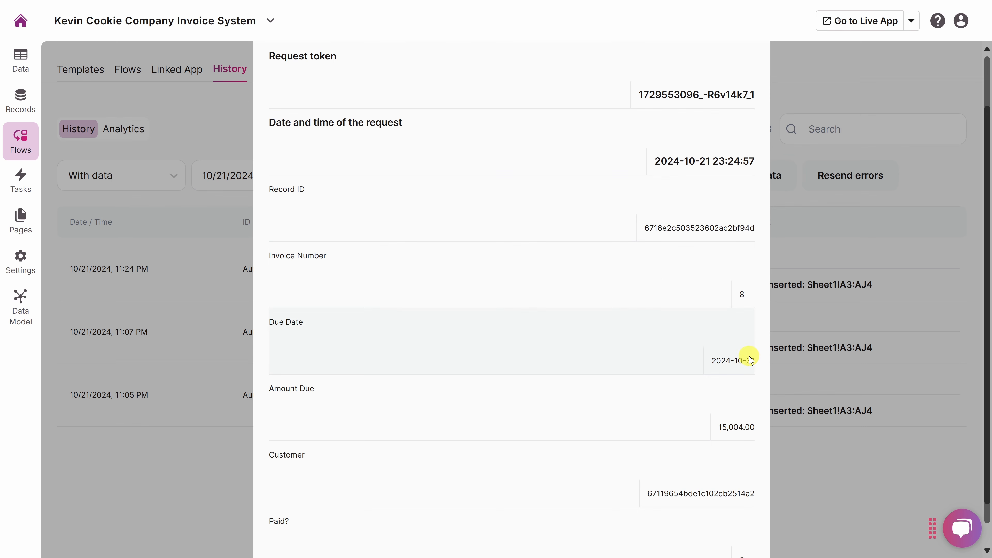
{"action": "scroll", "coordinate": [730, 115], "scroll_direction": "up", "scroll_amount": 2}
{"action": "left_click", "coordinate": [746, 84]}
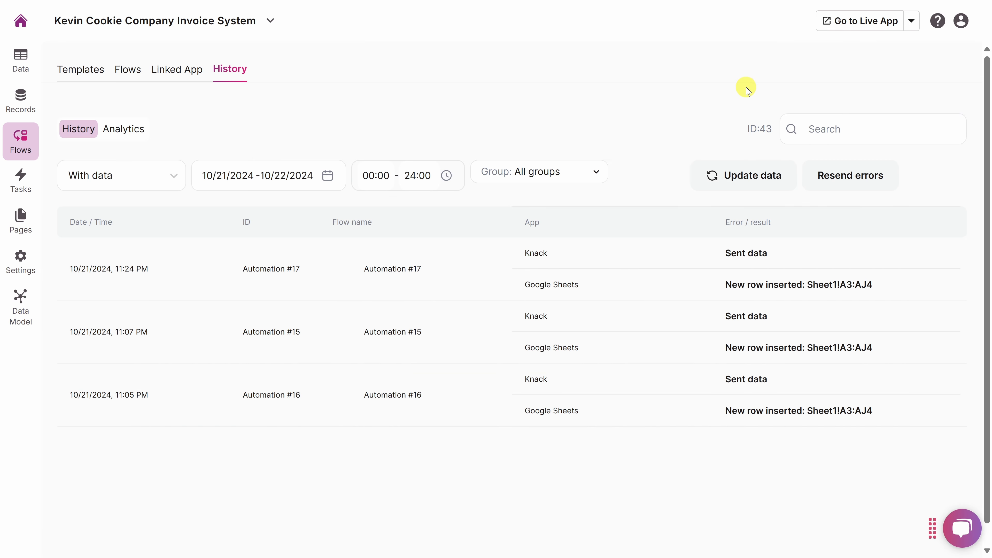
Examine the Google Sheets inserted-row details of the latest Automation #17 run, then close them.
{"action": "left_click", "coordinate": [753, 285]}
{"action": "scroll", "coordinate": [672, 215], "scroll_direction": "down", "scroll_amount": 1}
{"action": "scroll", "coordinate": [672, 215], "scroll_direction": "down", "scroll_amount": 1}
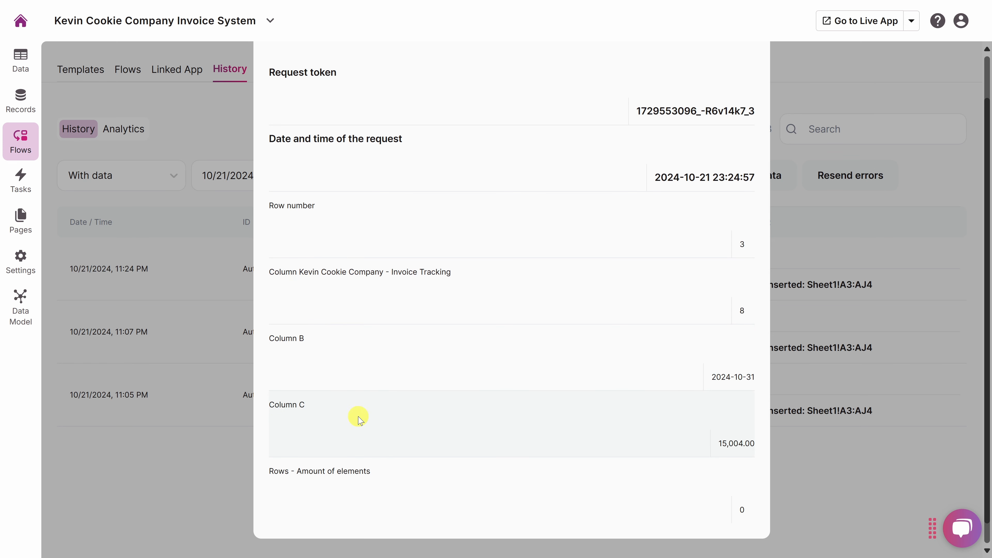
{"action": "scroll", "coordinate": [732, 443], "scroll_direction": "up", "scroll_amount": 2}
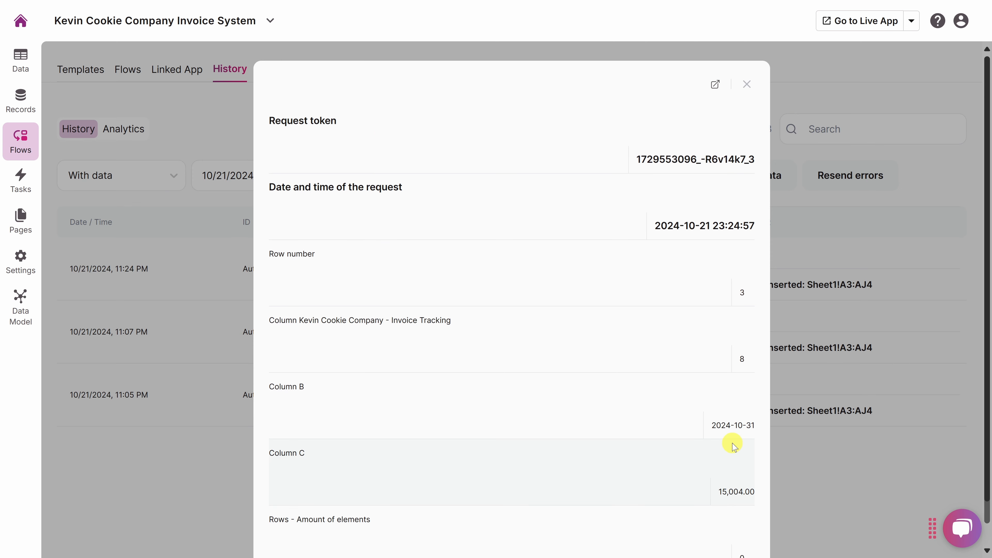
{"action": "left_click", "coordinate": [746, 85]}
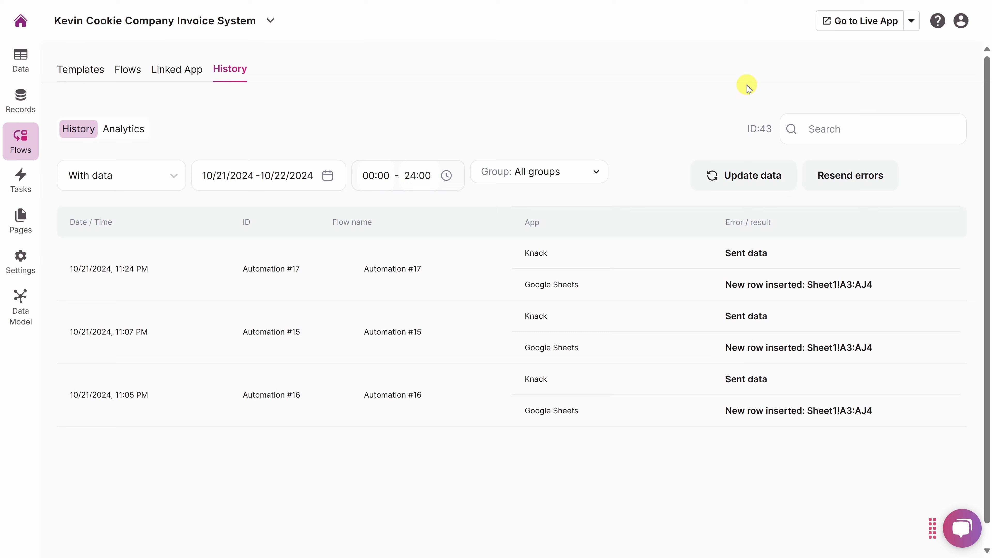